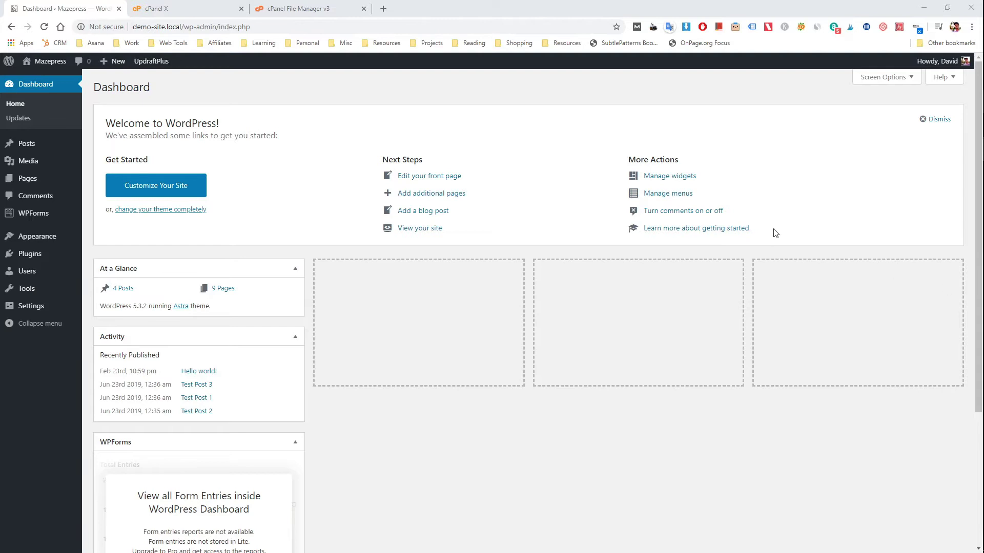
- Open the page for adding new plugins and show the popular ones
mouse_move(52, 260)
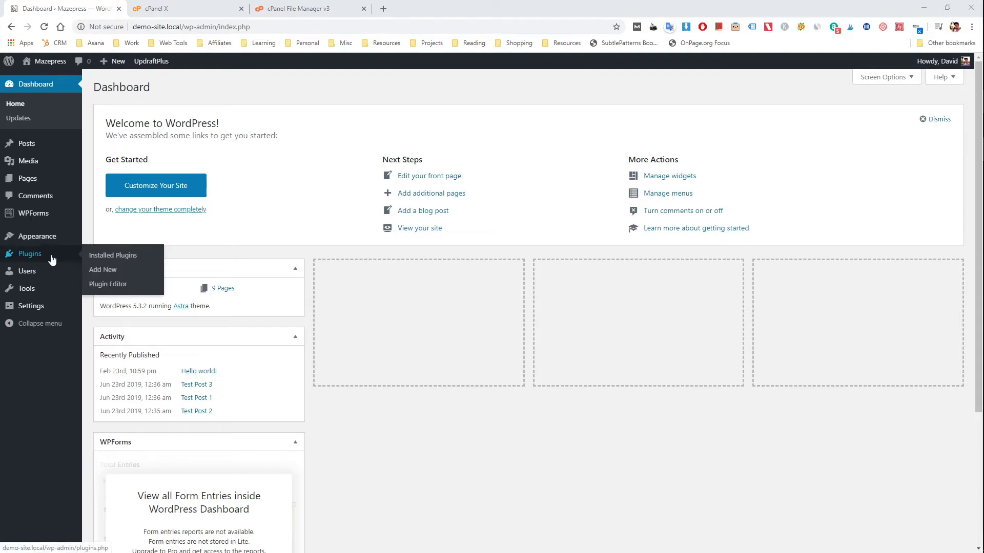
click(92, 272)
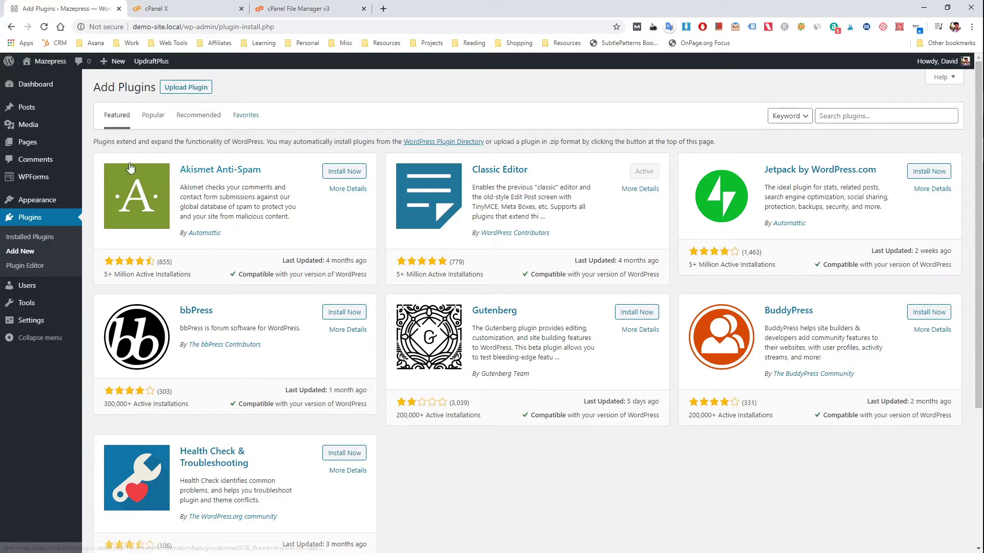
click(149, 119)
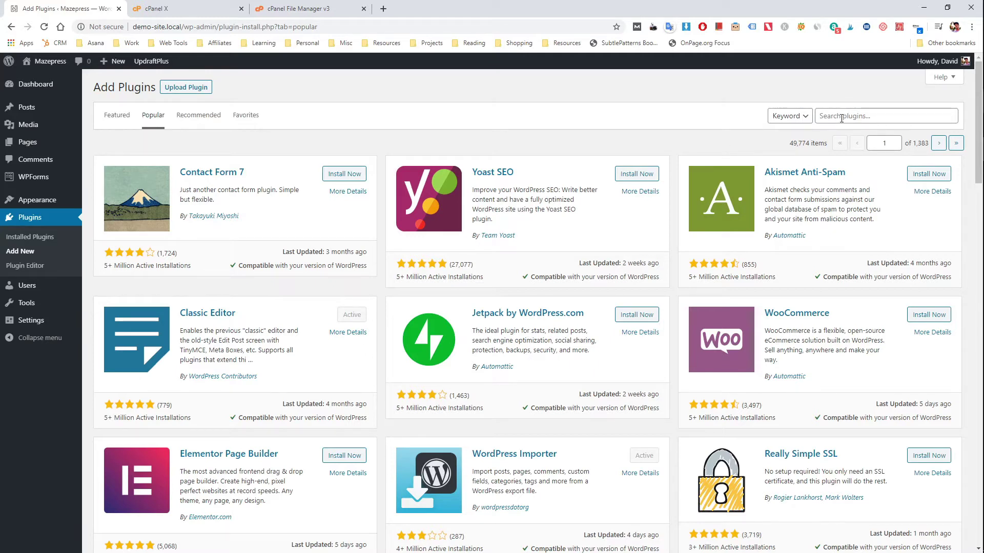
- Search the plugins by keyword for "redirection"
click(805, 117)
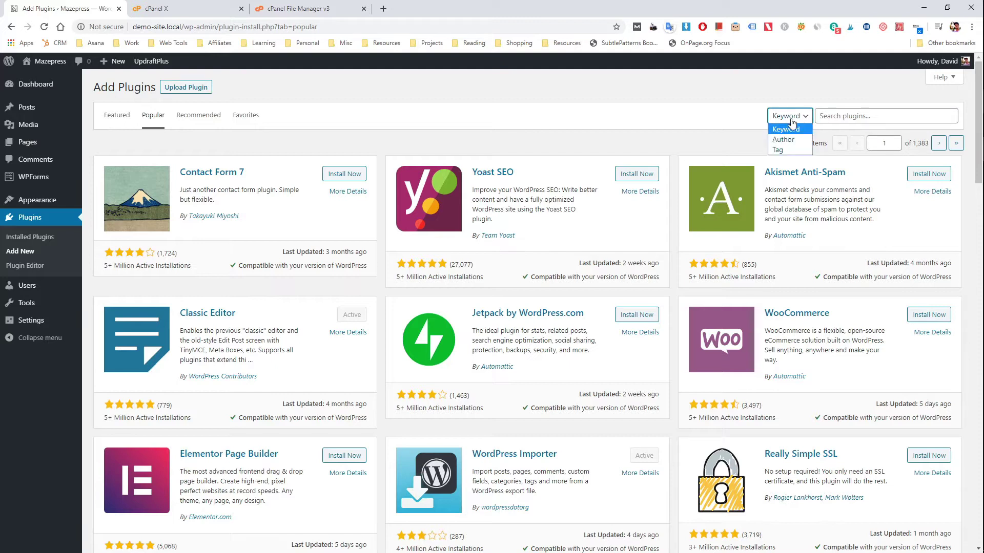
click(836, 116)
click(831, 101)
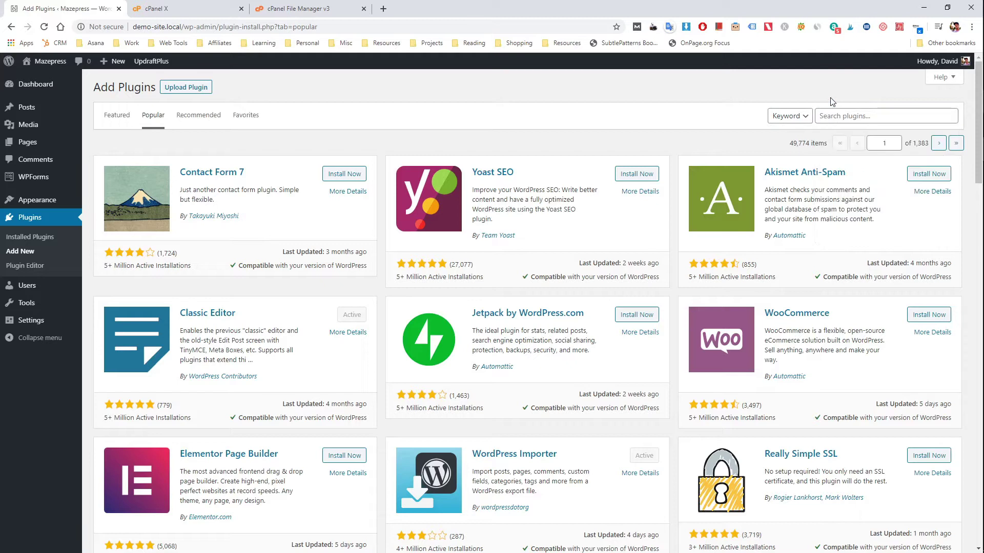
click(842, 109)
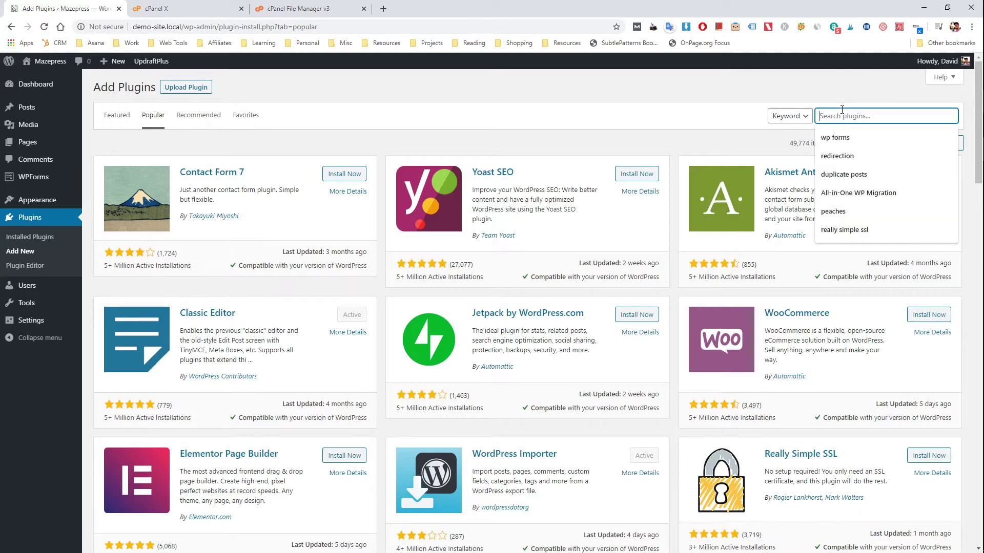
text(redirection)
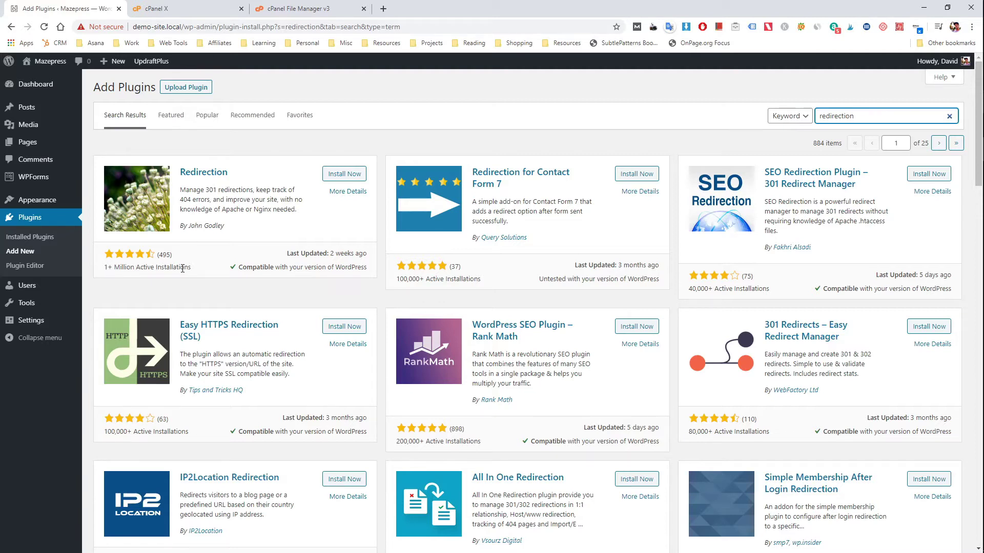
- Examine the redirection search results, comparing ratings, active installations, last update dates and compatibility of the listed plugins
click(167, 256)
scroll(387, 367, down, 5)
scroll(387, 367, down, 6)
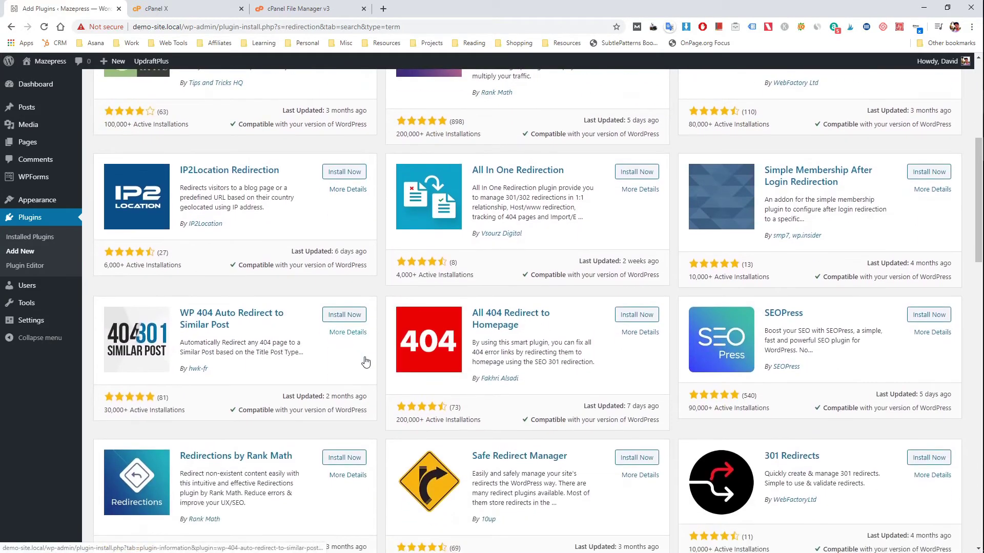
scroll(436, 391, down, 2)
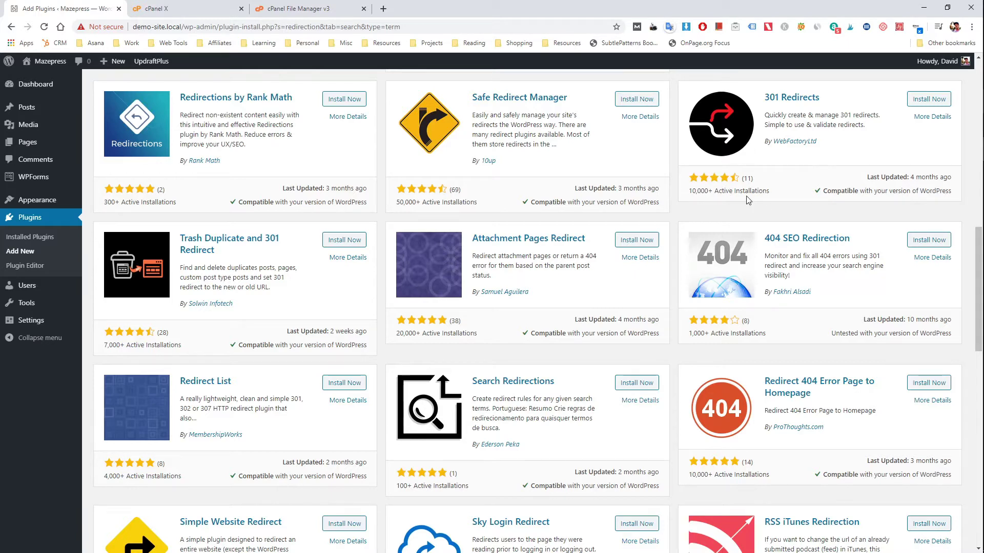
scroll(661, 251, down, 6)
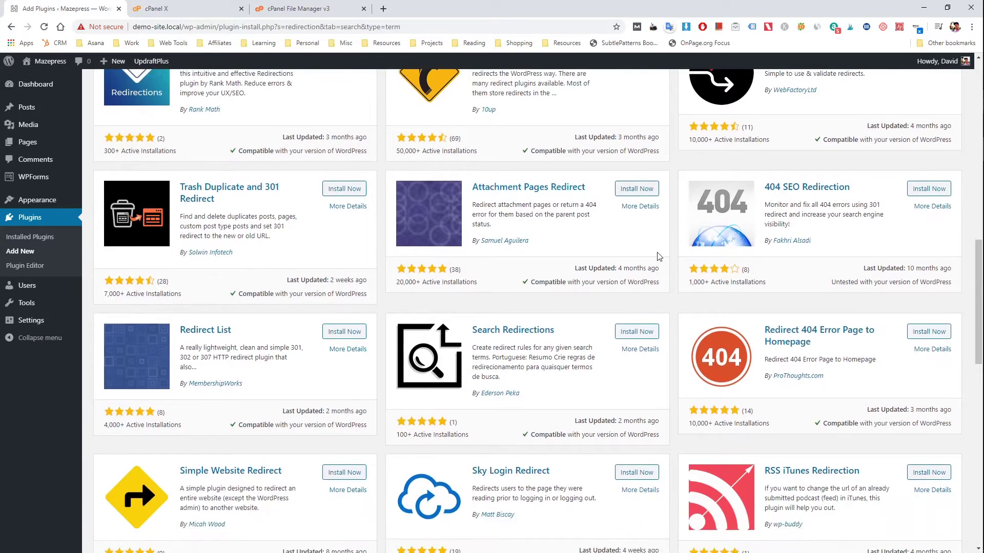
scroll(642, 203, down, 2)
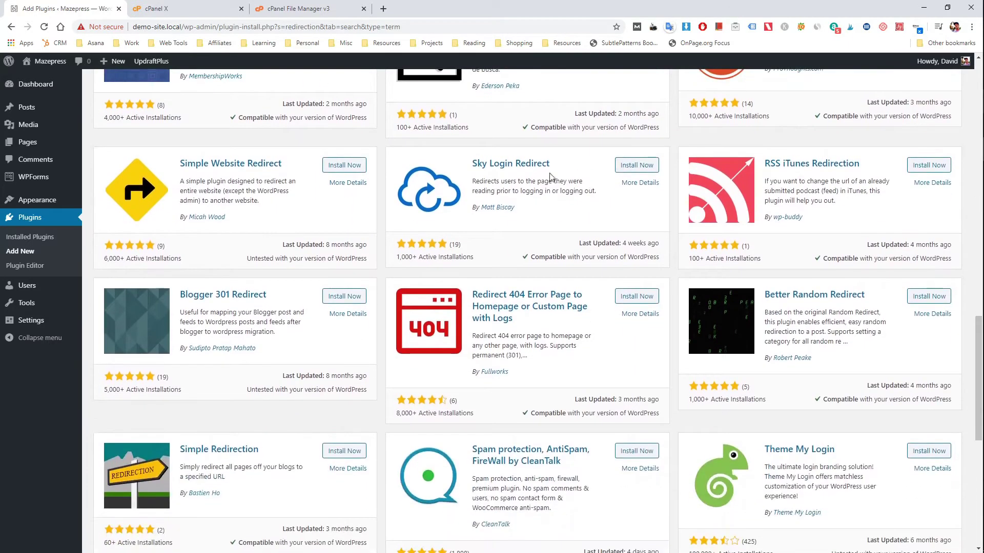
scroll(576, 213, down, 5)
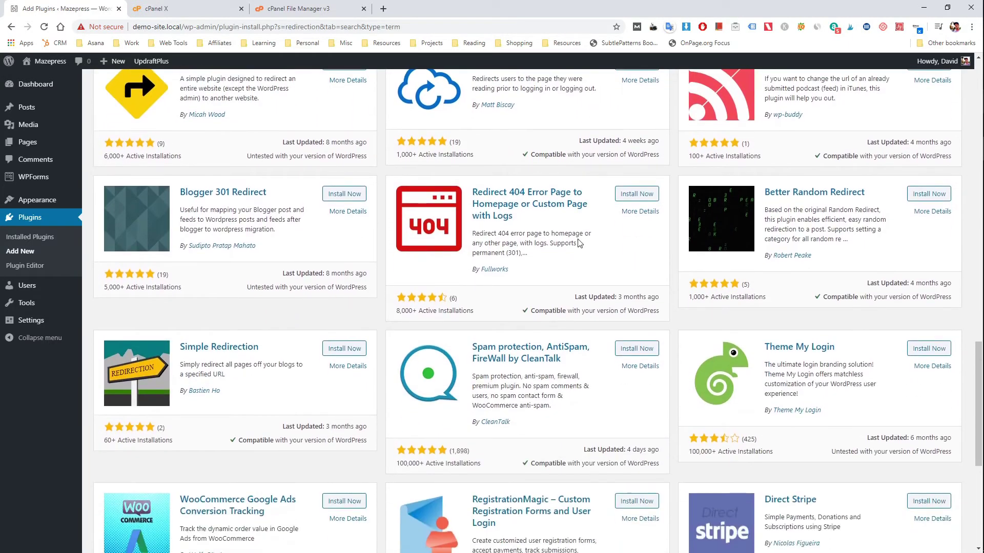
scroll(633, 247, down, 1)
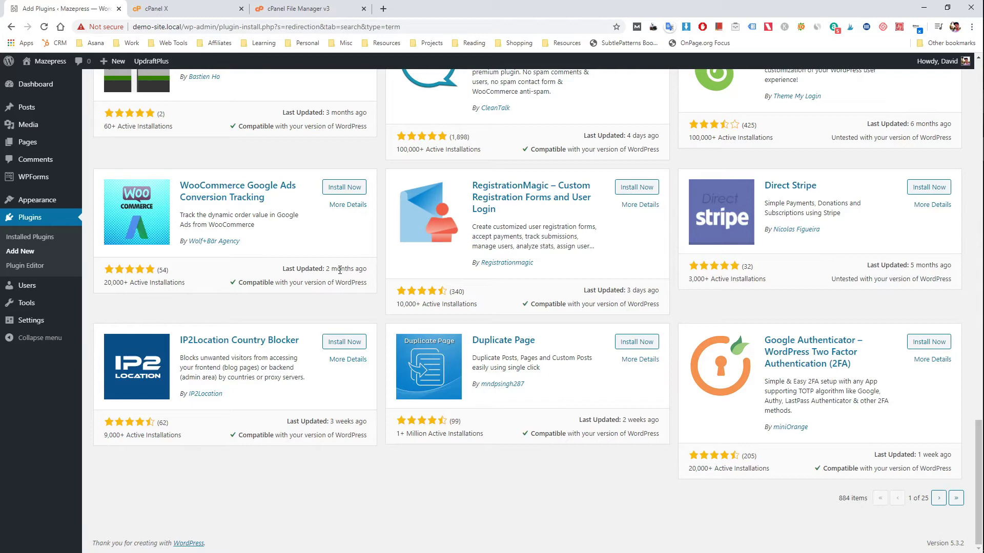
scroll(340, 271, up, 20)
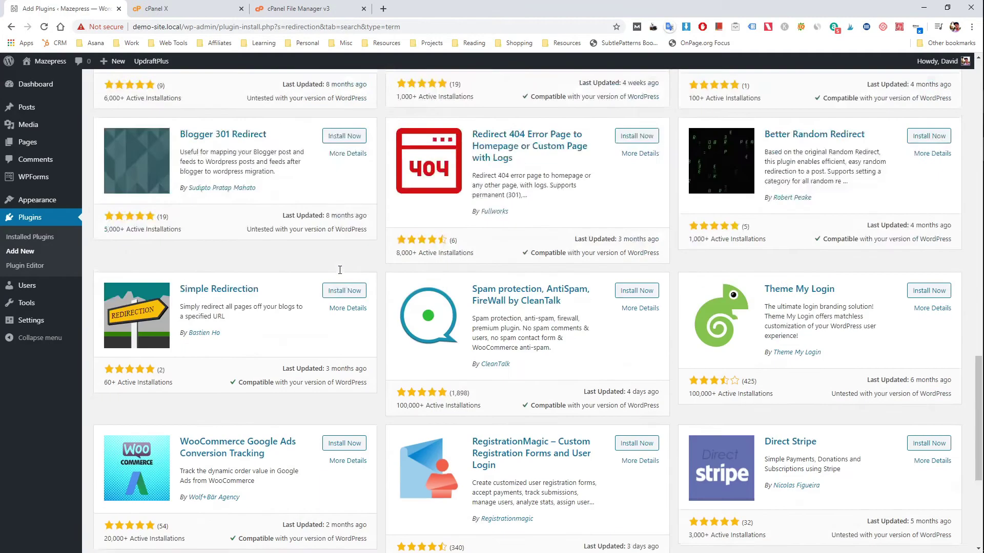
scroll(340, 280, up, 6)
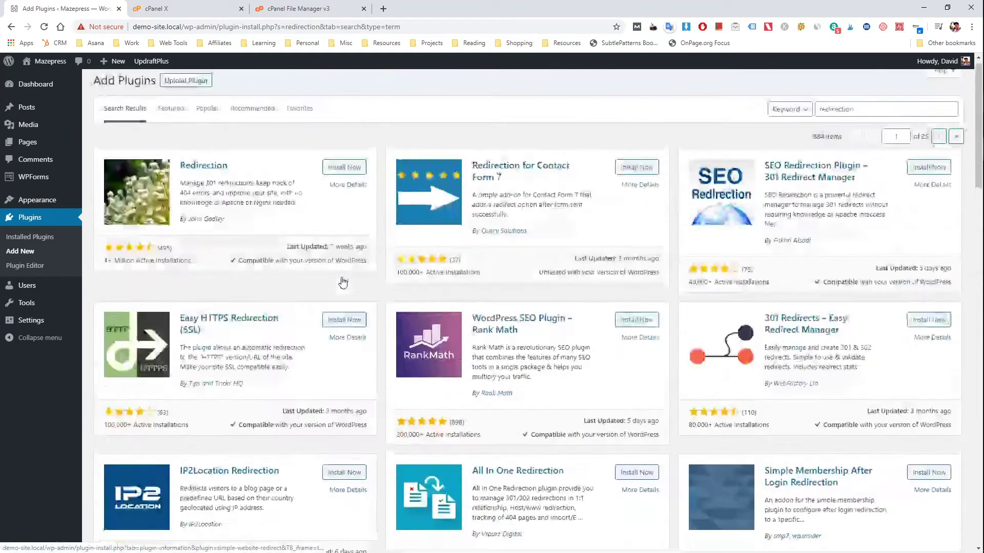
- Install and activate the Redirection plugin from the search results
click(343, 174)
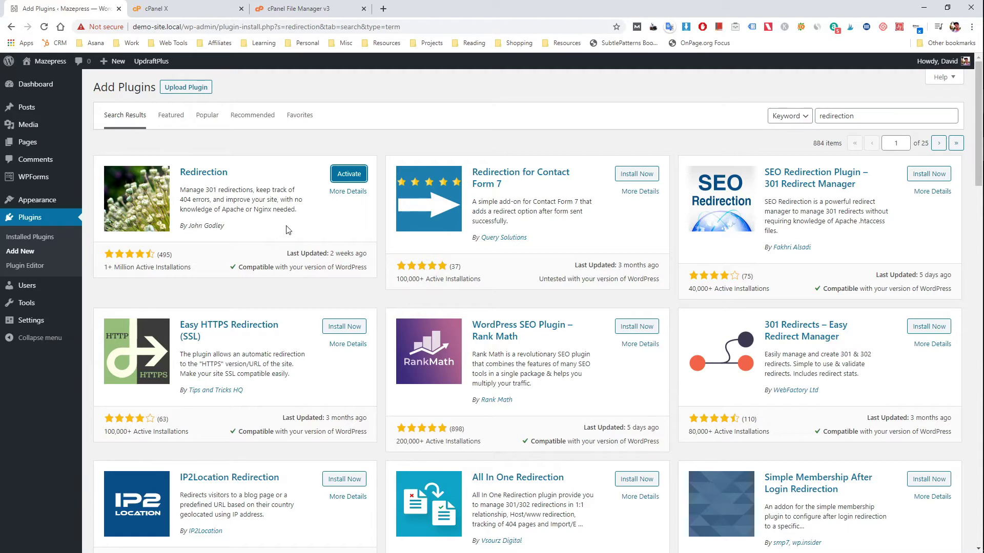
click(354, 177)
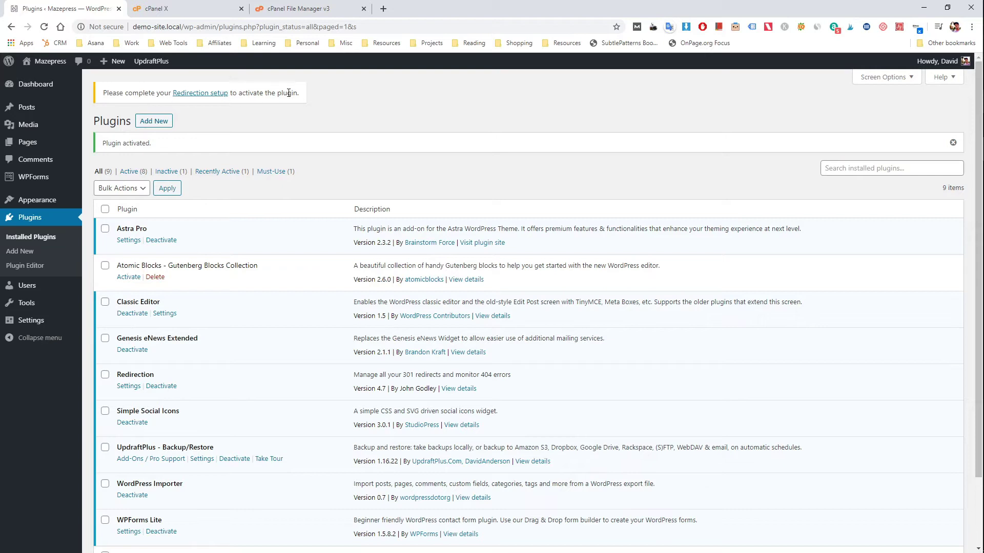
- Start the Redirection setup and enable monitoring of permalink changes in WordPress posts and pages
click(211, 96)
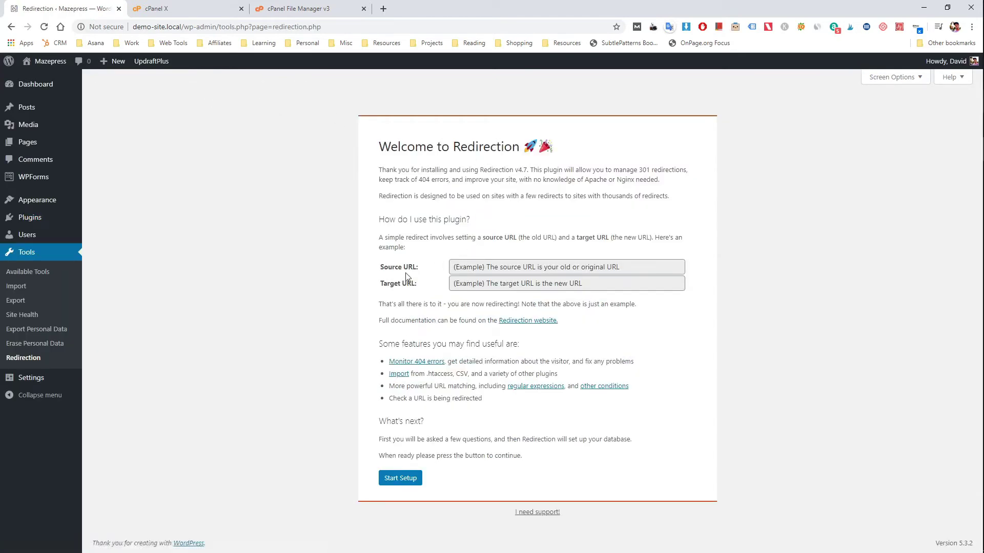
click(403, 480)
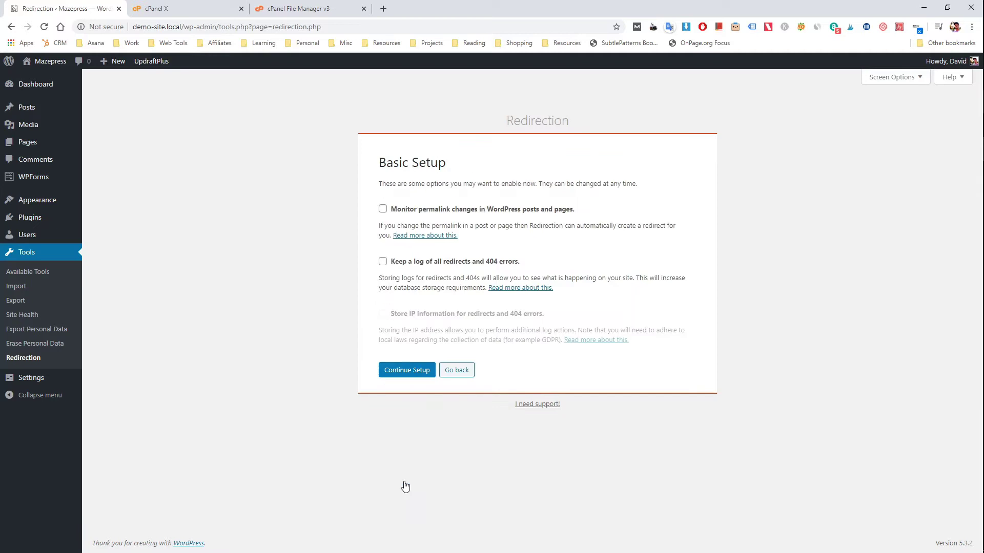
click(402, 209)
click(425, 370)
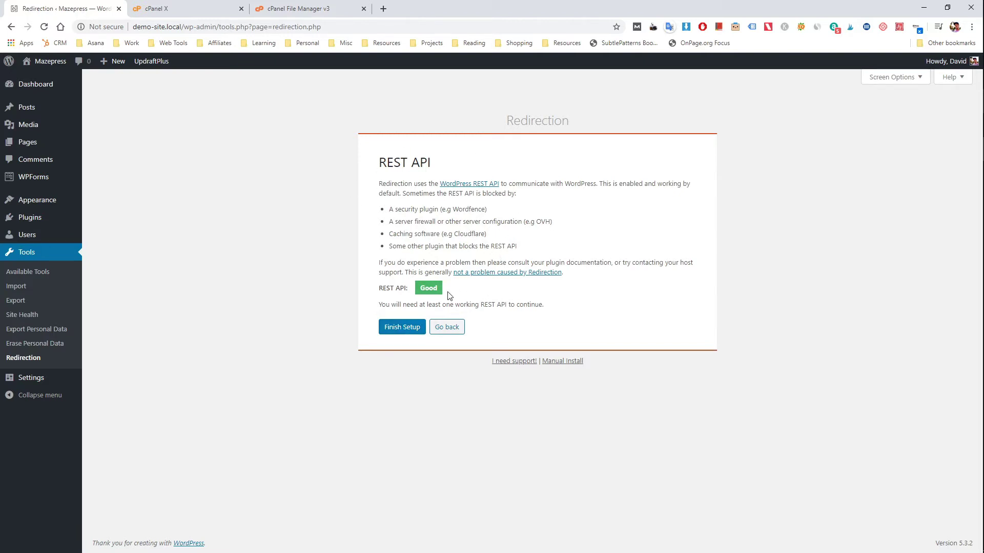
- Review the REST API status and finish the Redirection plugin setup
double_click(416, 291)
click(385, 305)
click(396, 331)
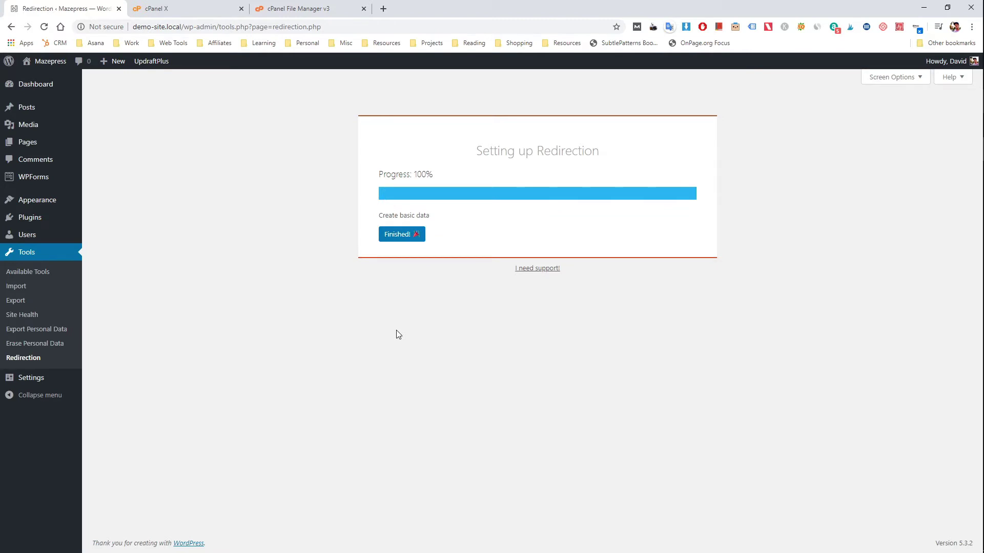
click(398, 234)
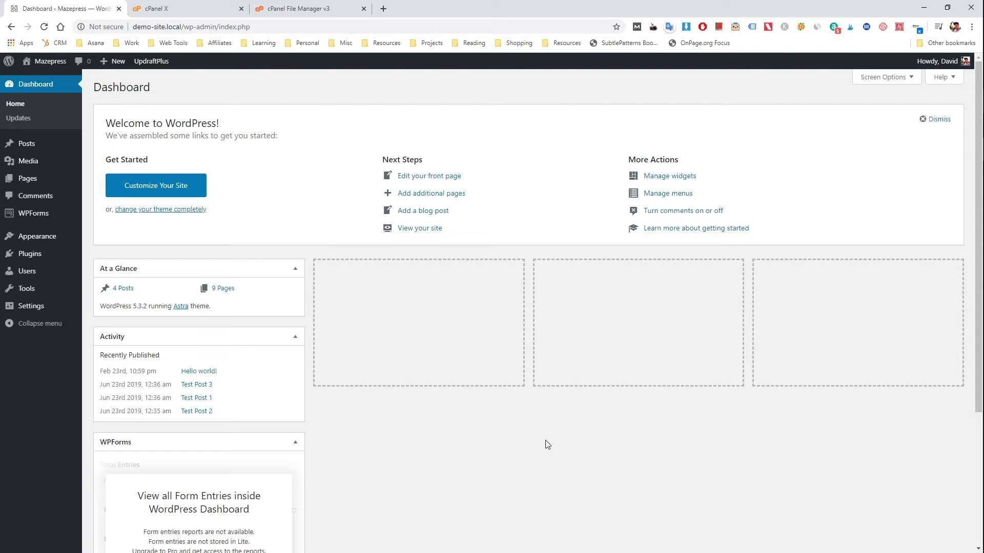
- Open the site's Add Plugins page, and the plugin directory of wordpress.org in a new browser tab
mouse_move(42, 253)
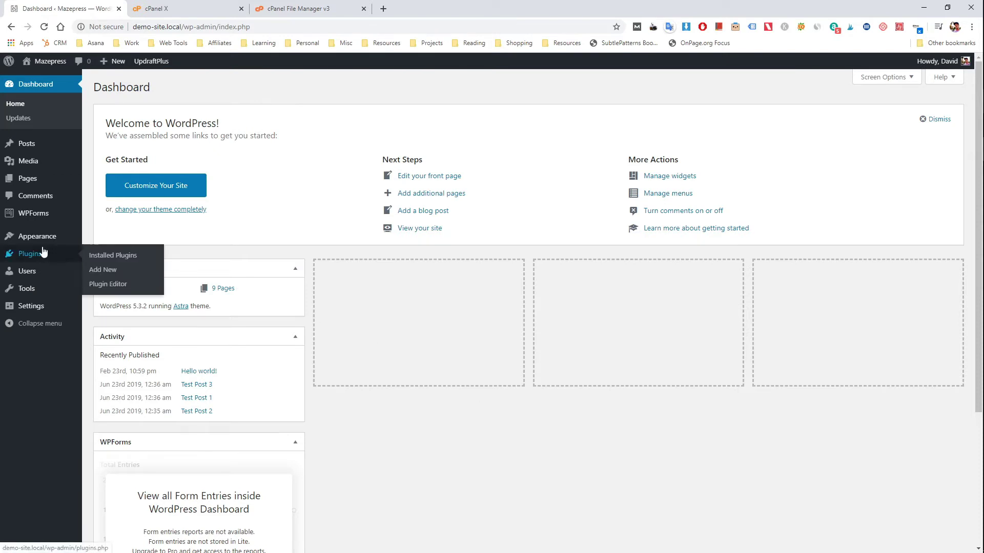
click(107, 276)
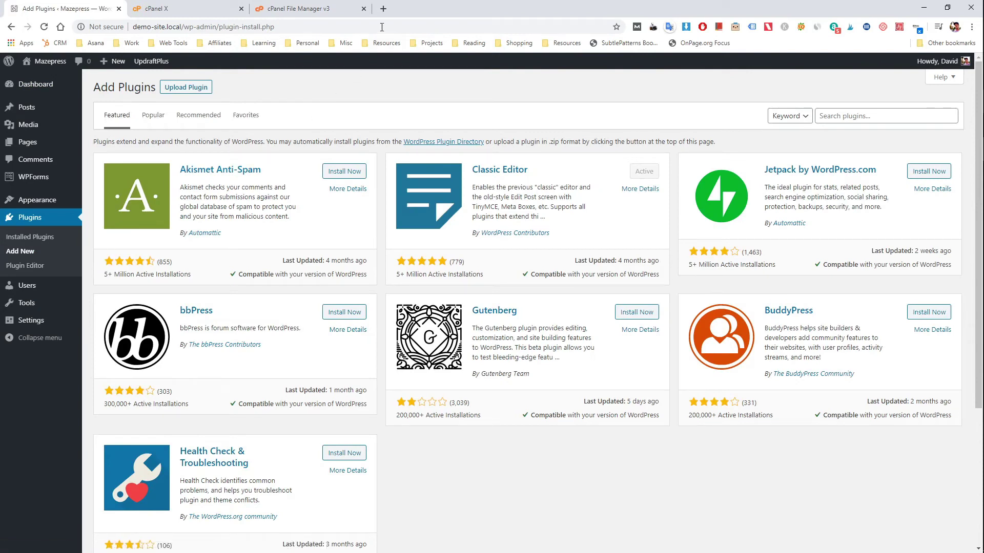
click(383, 9)
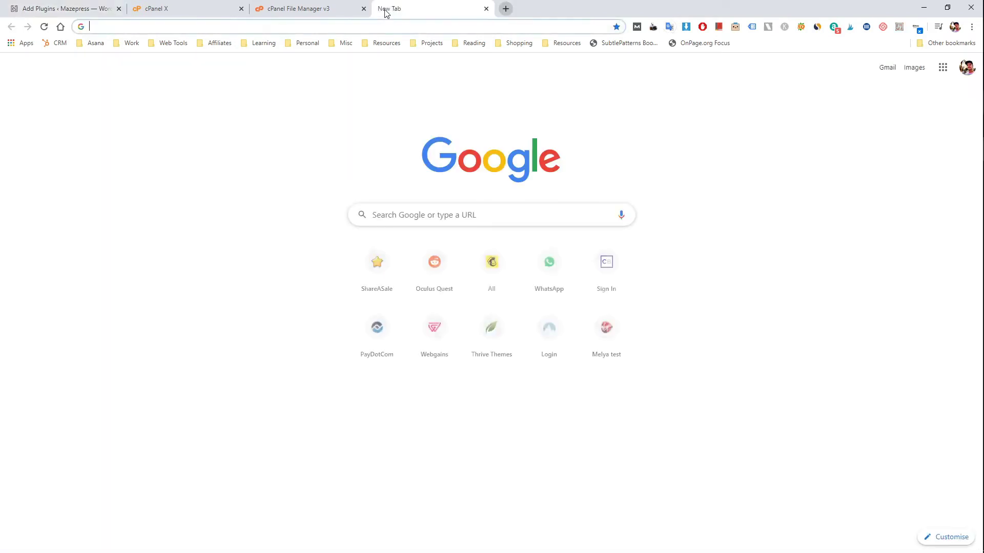
text(wordpres)
key(BackSpace)
text(ess)
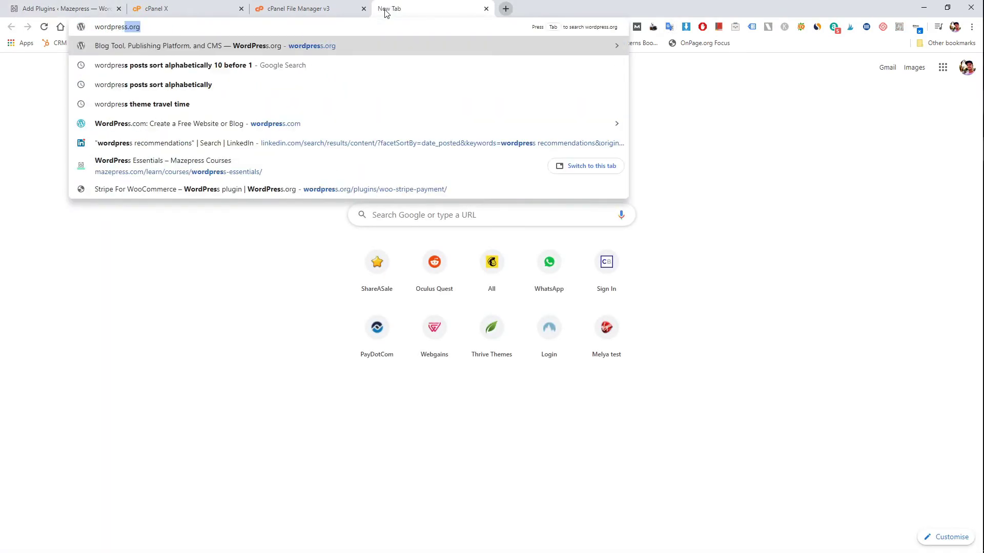
key(Return)
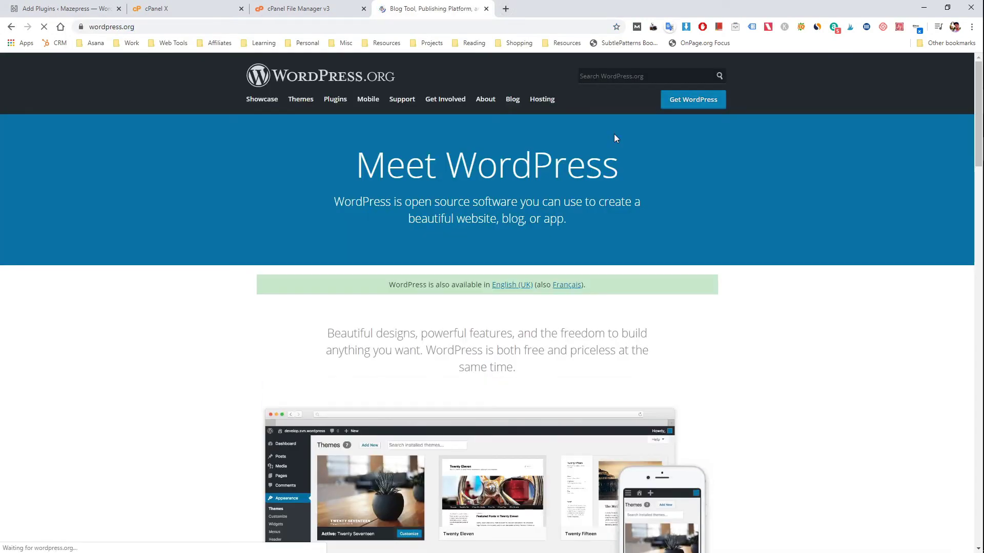
click(341, 99)
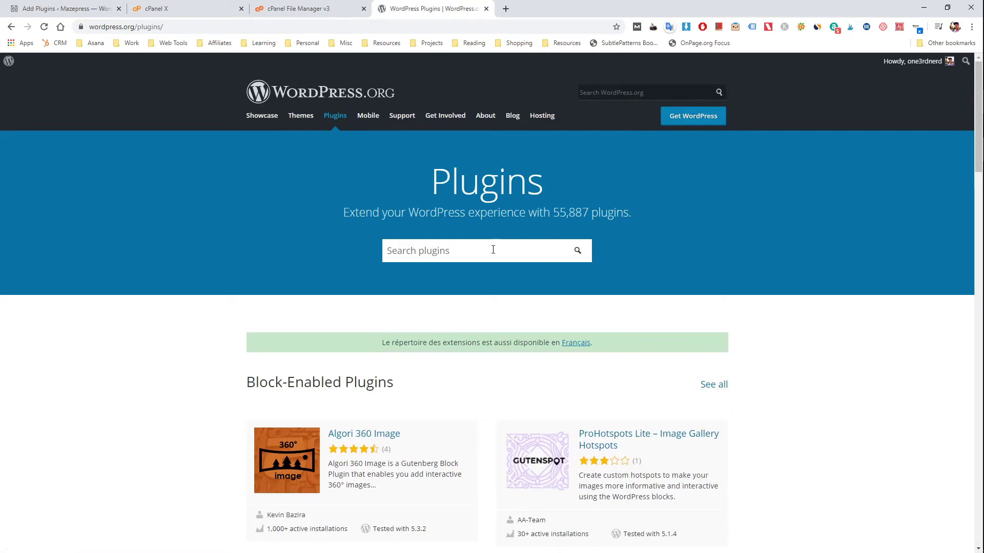
- Search the plugin directory for "Yoast SEO and WooCommerce" and open the Yoast SEO plugin page
click(458, 247)
text(yoast)
click(458, 294)
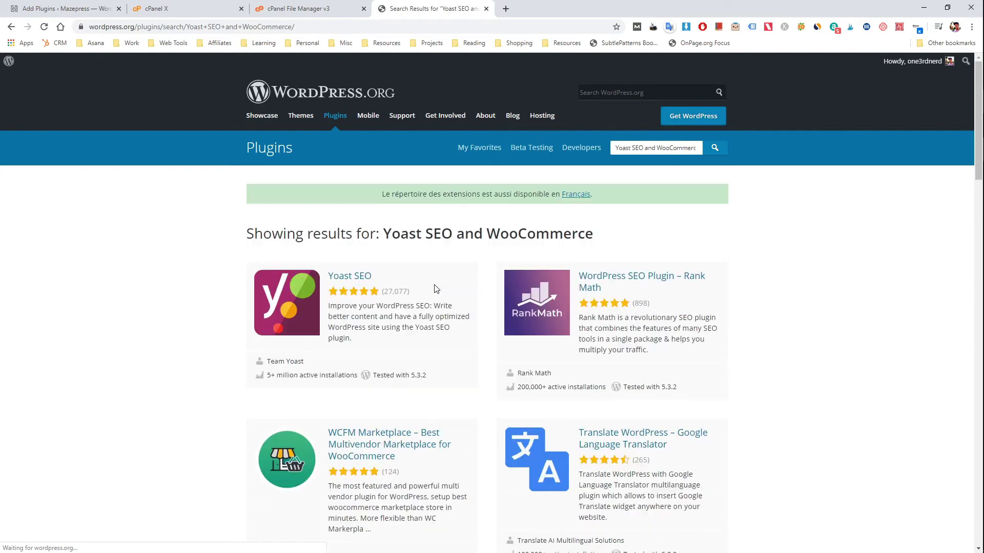
click(351, 278)
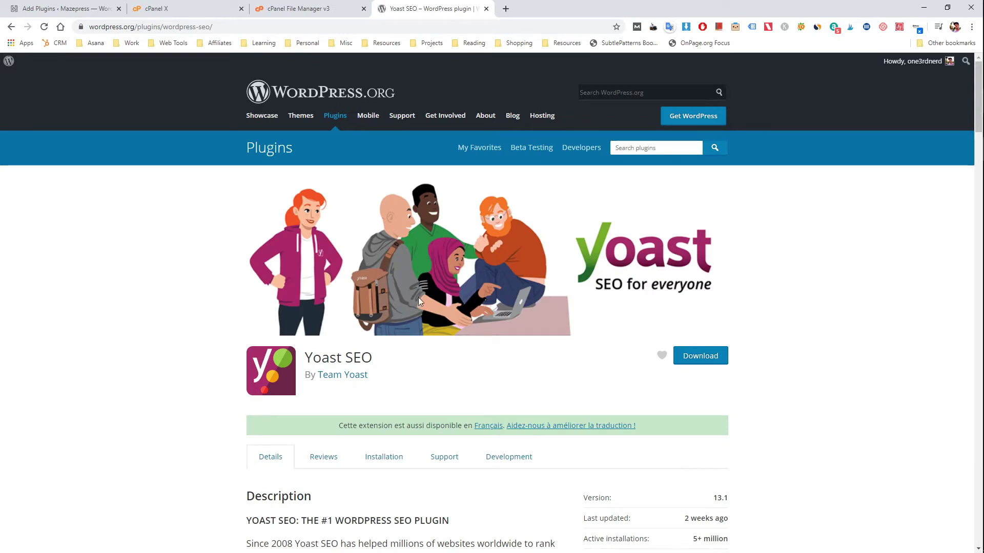
- Download the Yoast SEO plugin as a zip file from its plugin page
scroll(385, 353, down, 1)
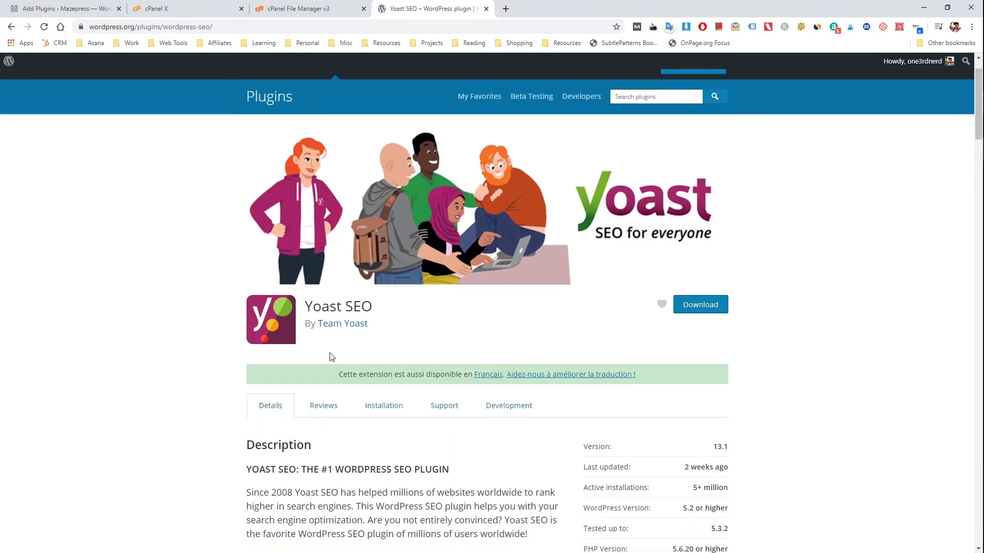
scroll(512, 308, down, 1)
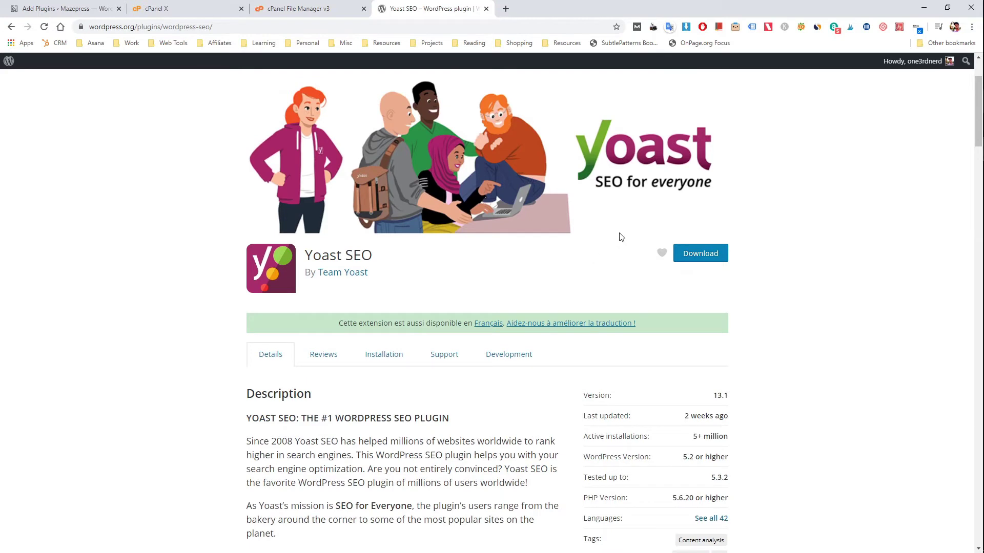
click(711, 256)
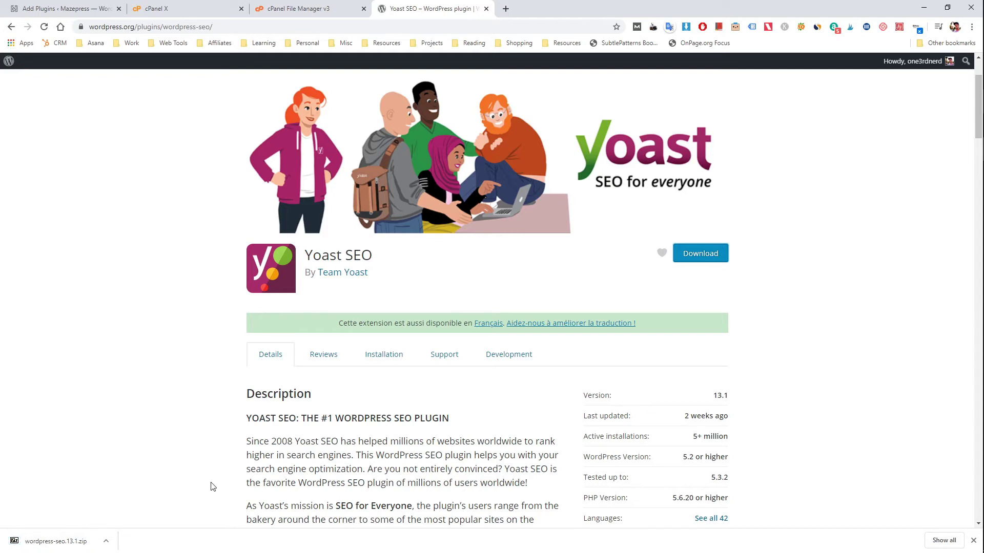
- Upload wordpress-seo.13.1.zip from the Downloads folder on the site's Add Plugins page and install it
click(80, 5)
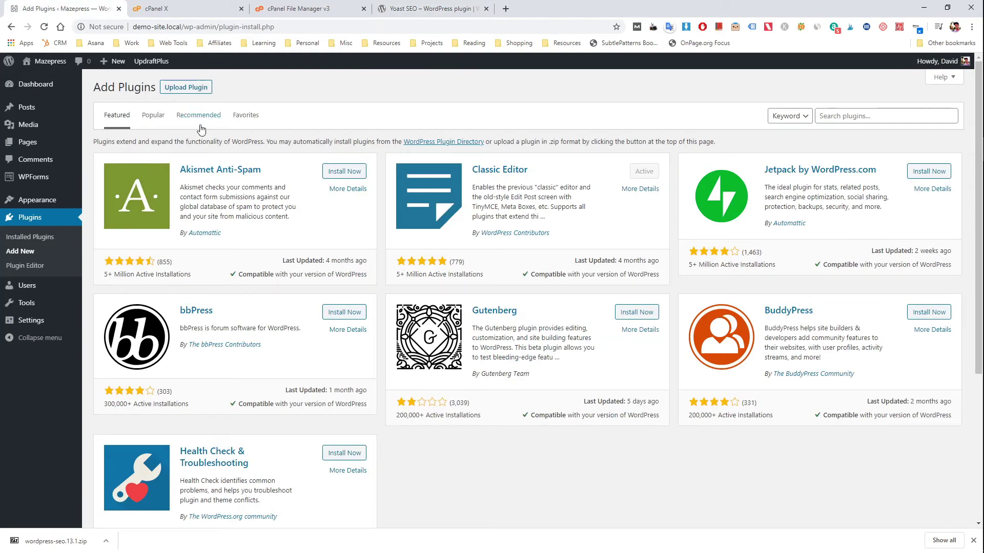
click(186, 88)
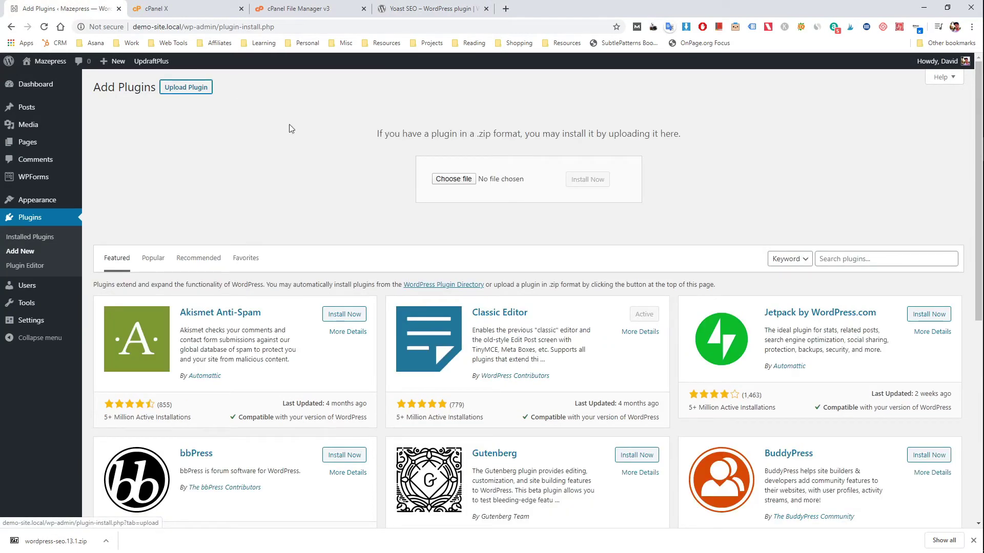
click(451, 180)
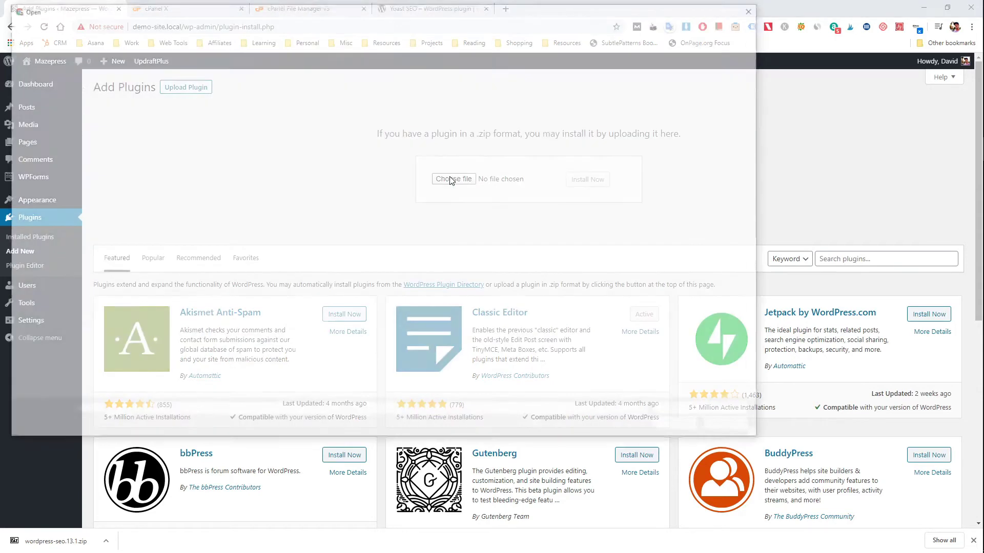
click(125, 74)
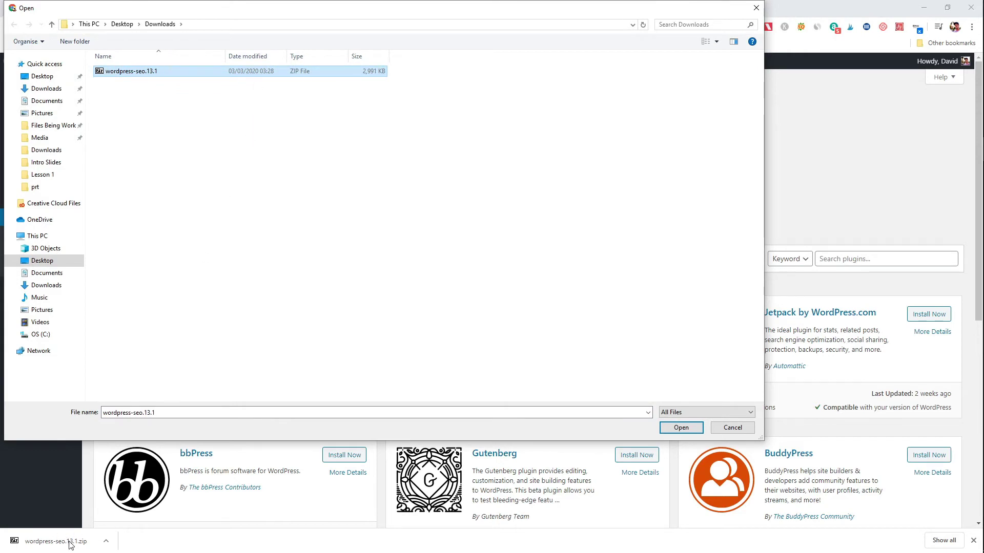
click(681, 428)
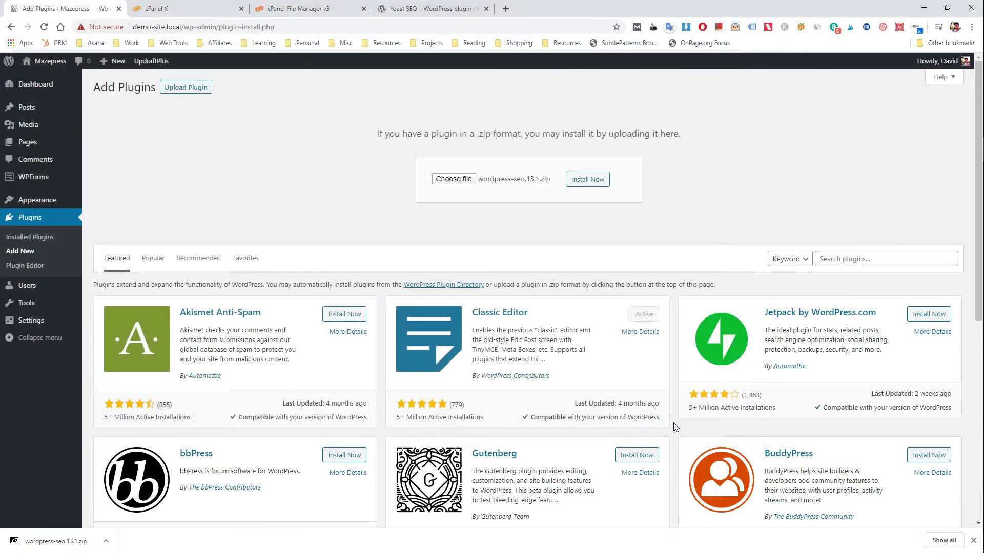
click(589, 184)
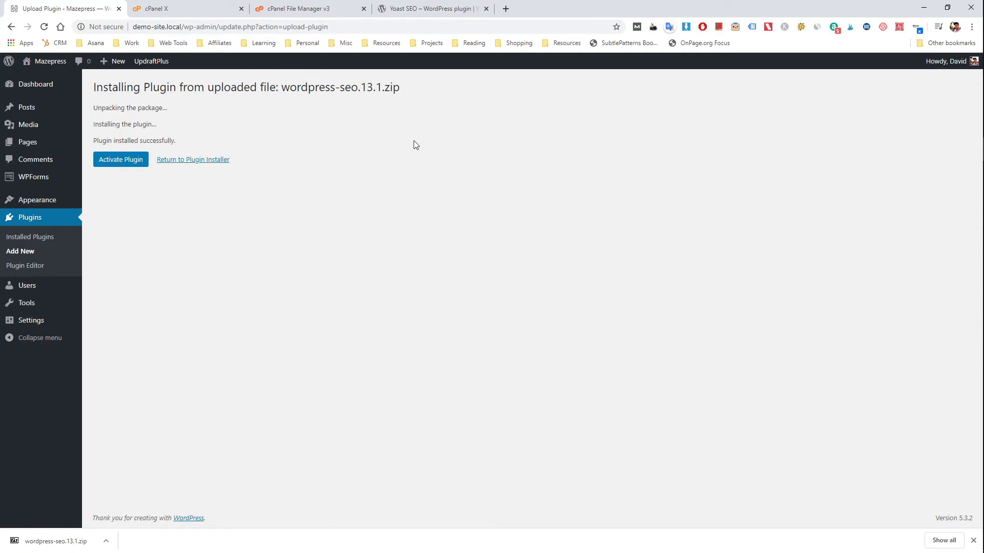
- Activate the uploaded Yoast SEO plugin and check its entry among the installed plugins
click(118, 165)
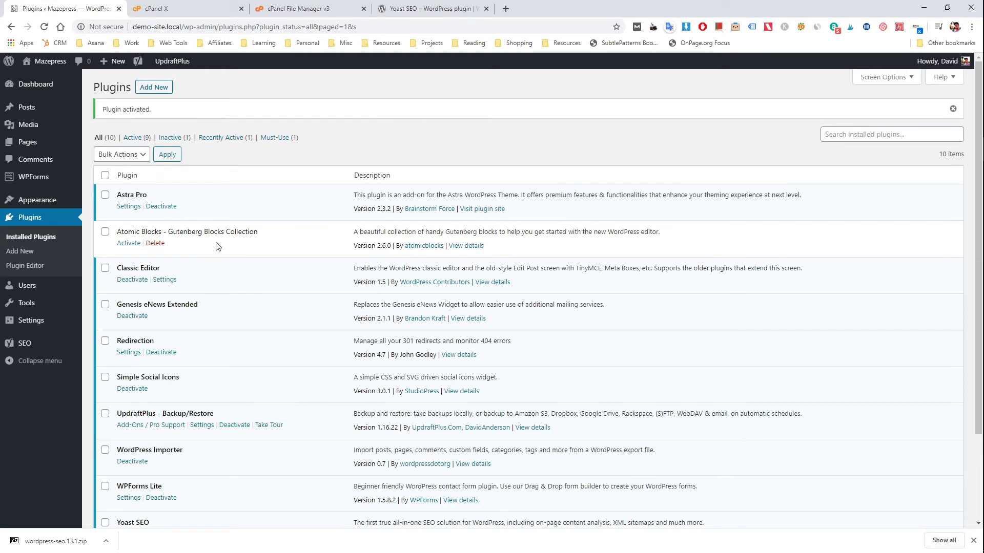
scroll(217, 246, down, 3)
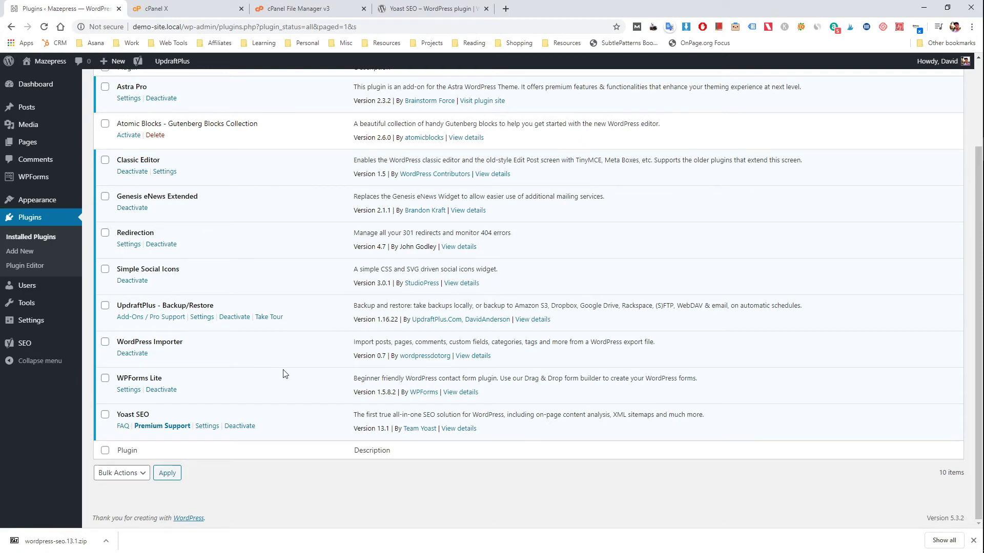
scroll(282, 373, up, 3)
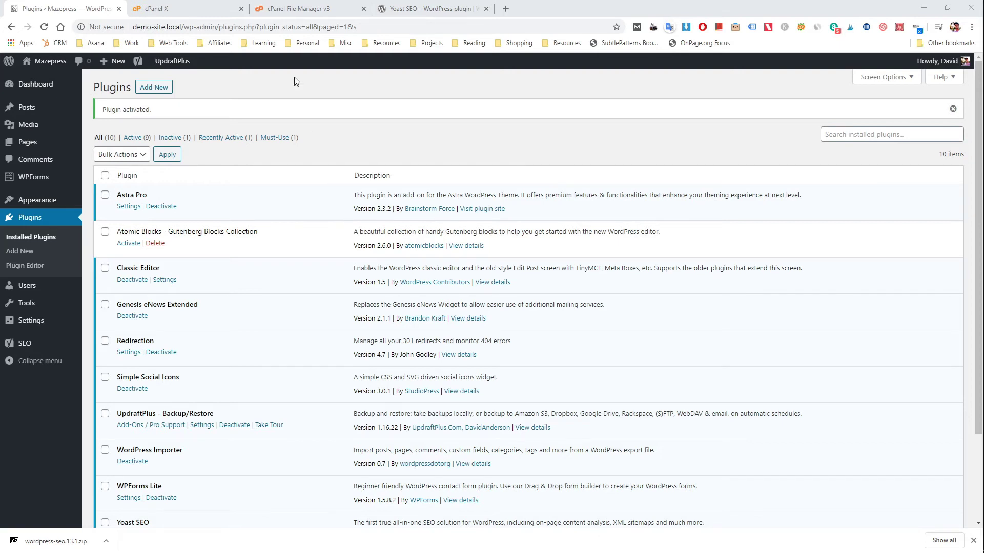
- Switch to the cPanel File Manager and open the folder public_html/learn/wp-content/plugins
click(295, 9)
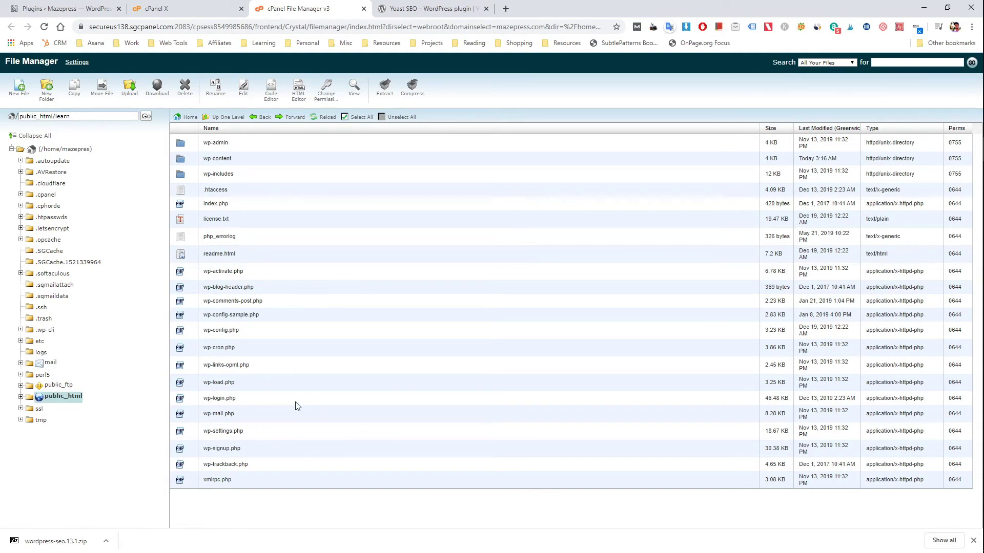
double_click(243, 159)
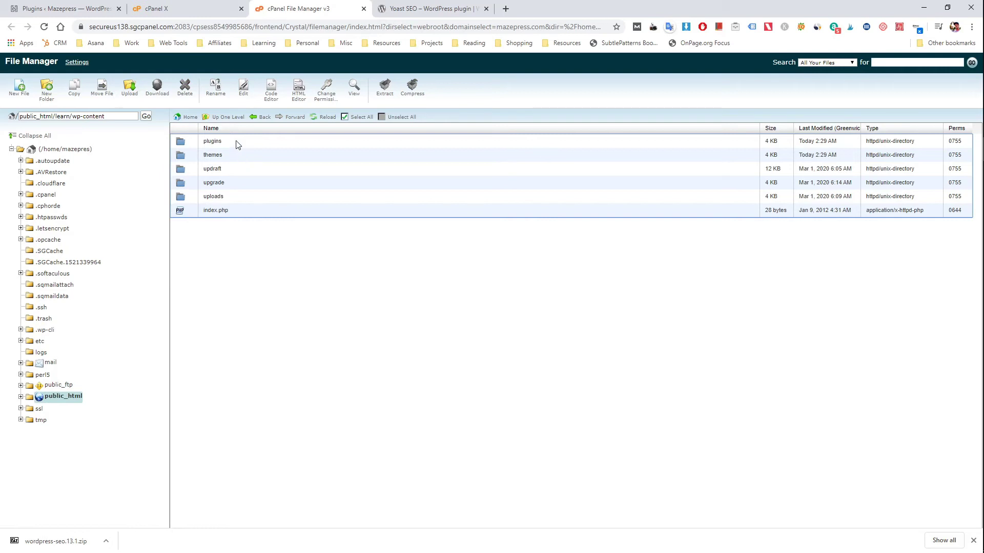
double_click(241, 142)
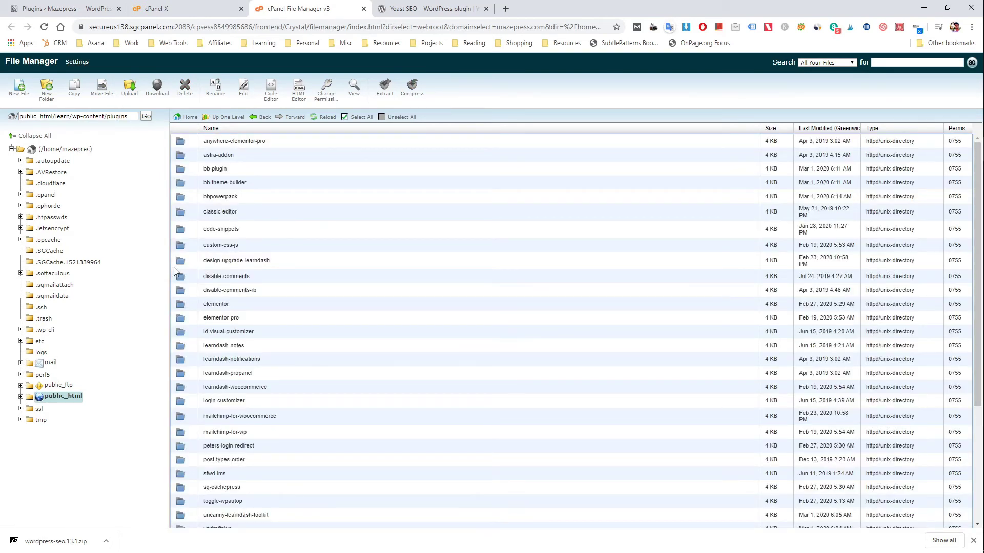
scroll(335, 228, down, 3)
scroll(380, 364, down, 1)
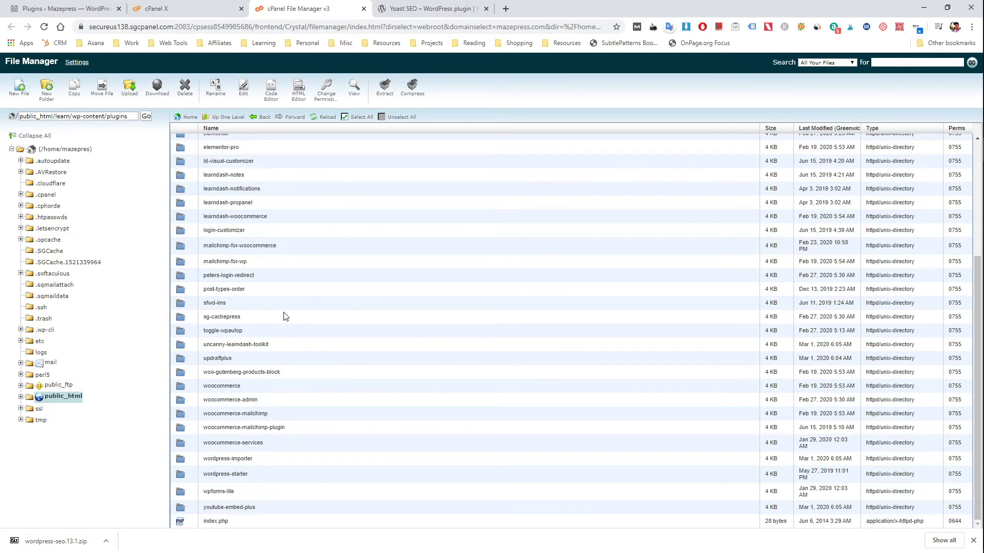
scroll(270, 345, up, 1)
scroll(270, 345, up, 2)
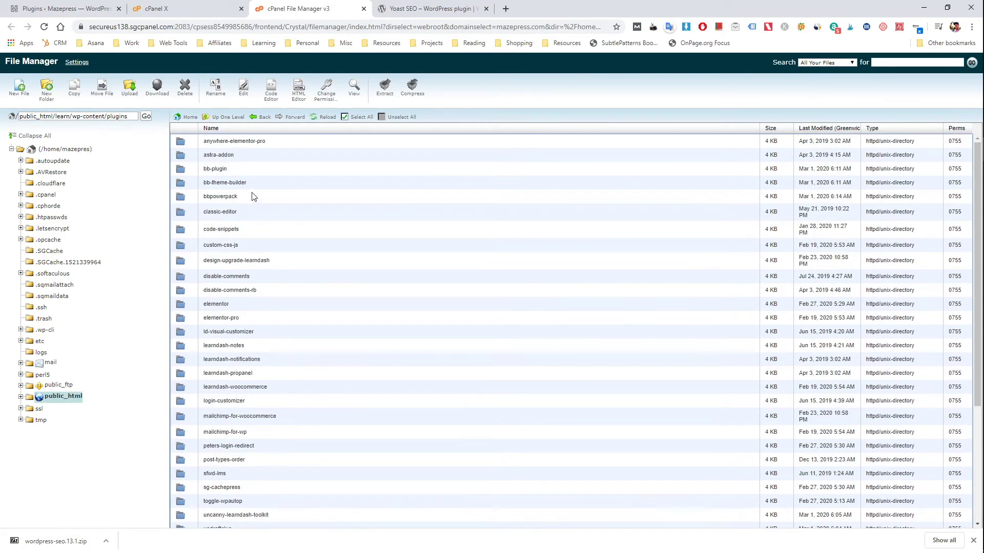
- Upload wordpress-seo.13.1.zip from Downloads into the server's plugins folder and return to that folder's file list
click(129, 87)
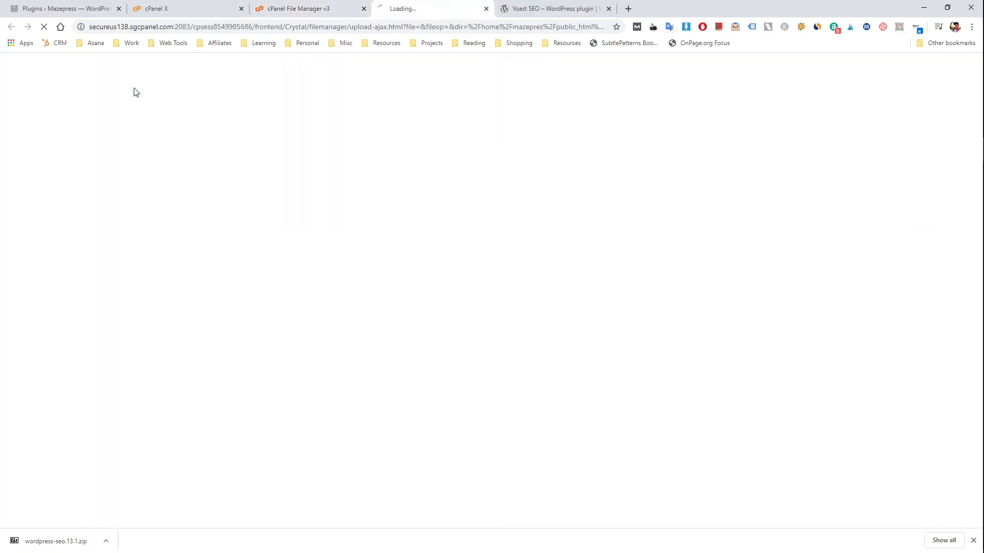
click(27, 110)
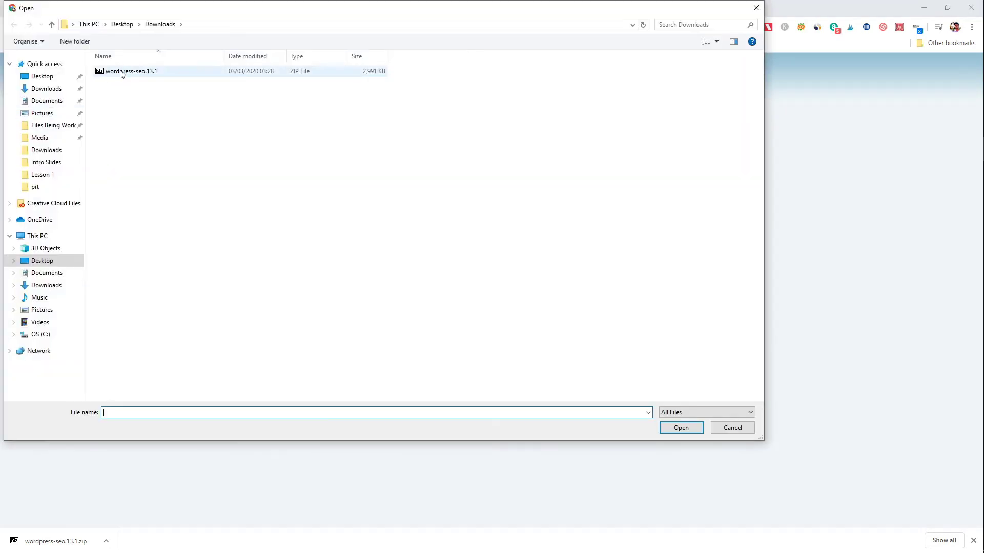
click(121, 72)
click(680, 428)
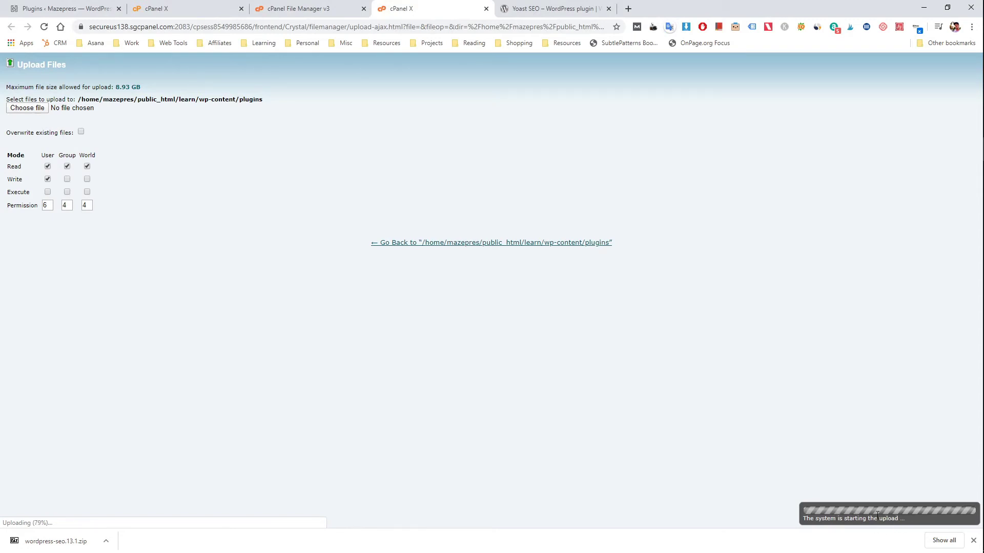
click(973, 541)
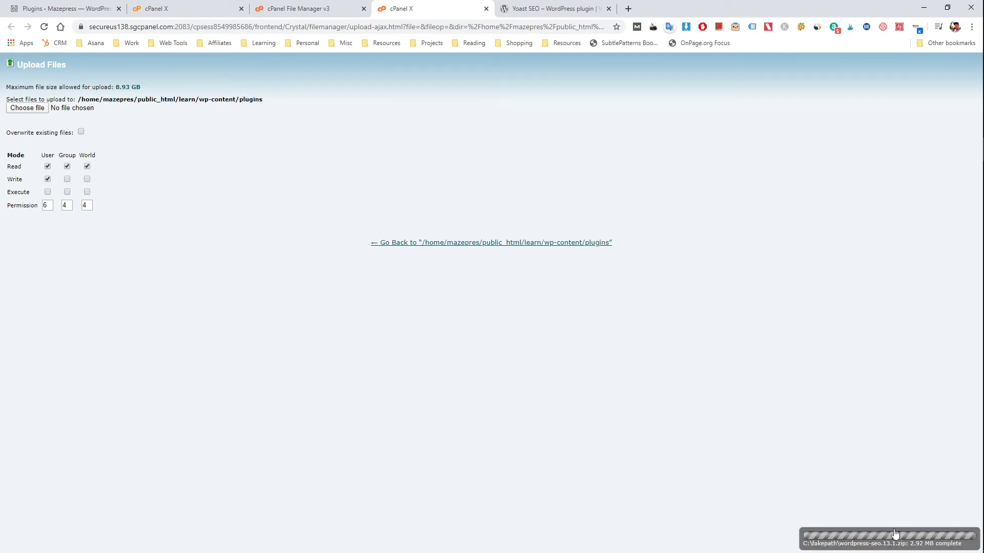
click(532, 243)
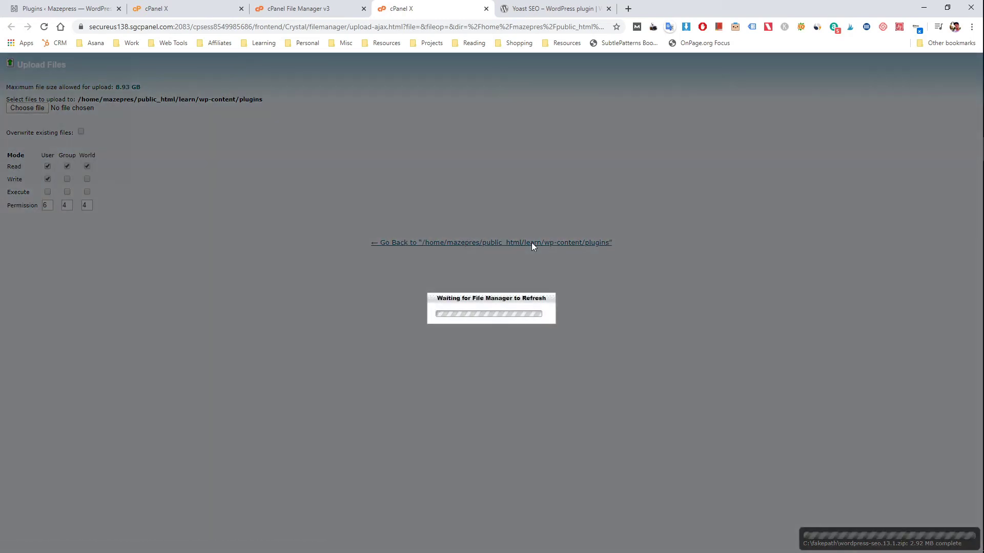
- Extract wordpress-seo.13.1.zip into public_html/learn/wp-content/plugins, and reload the file list to locate the wordpress-seo folder
scroll(456, 354, down, 3)
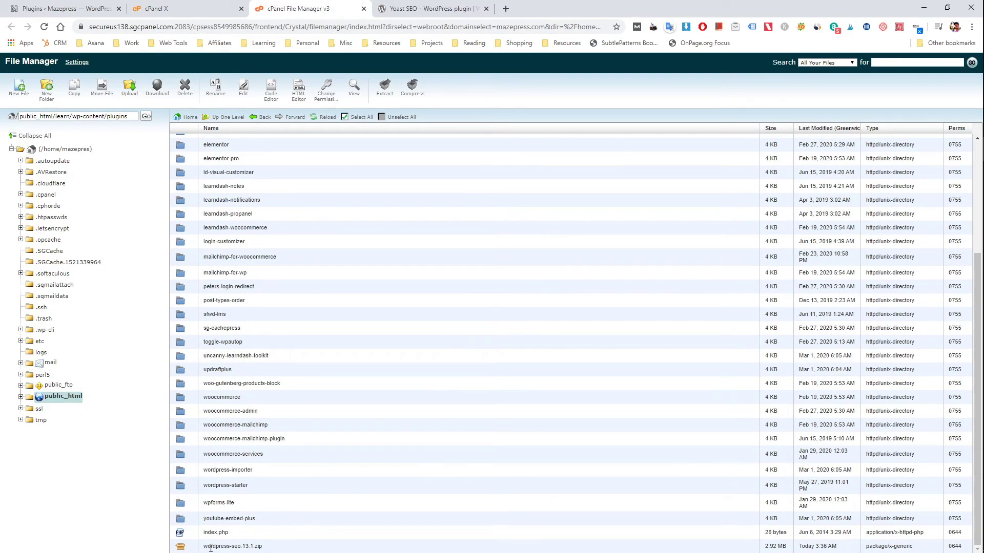
click(220, 546)
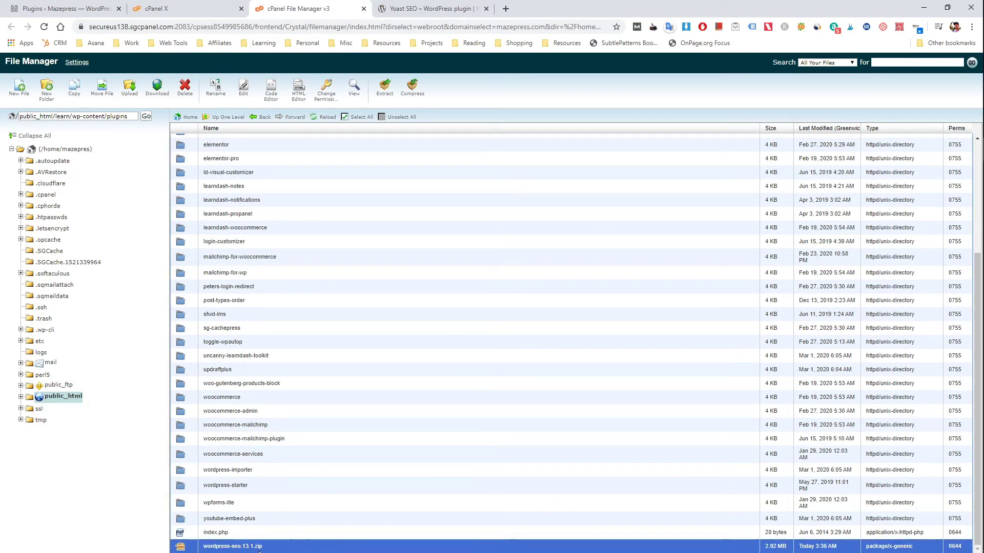
right_click(291, 547)
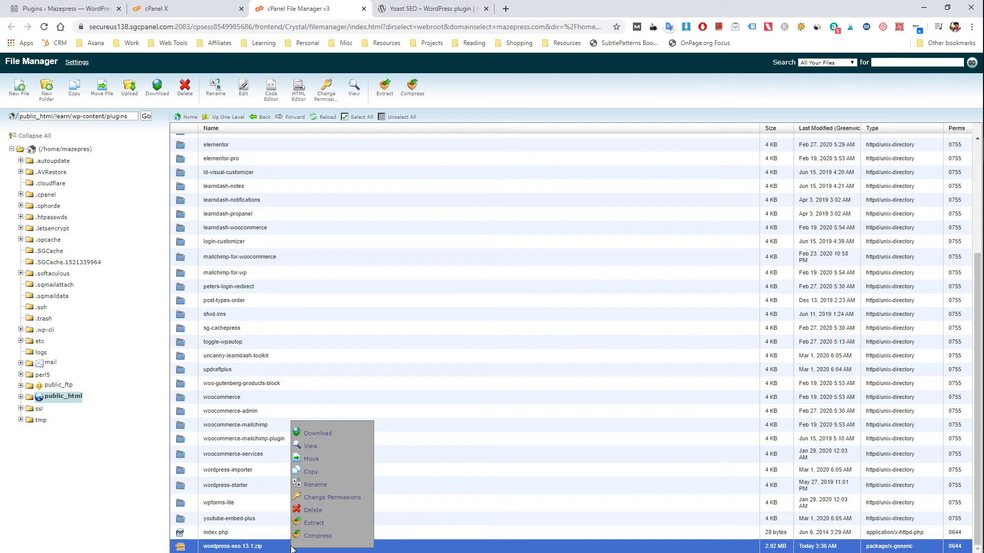
click(314, 525)
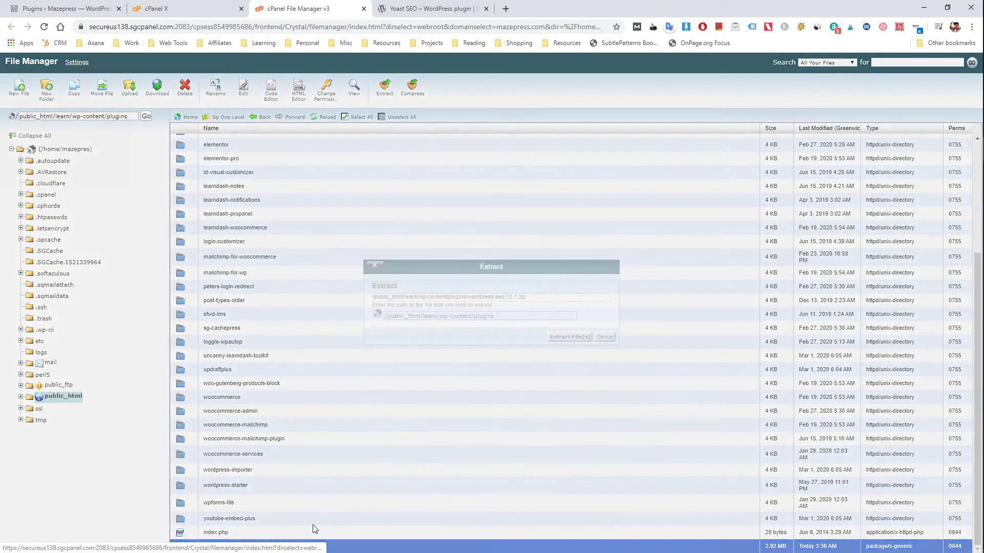
click(576, 336)
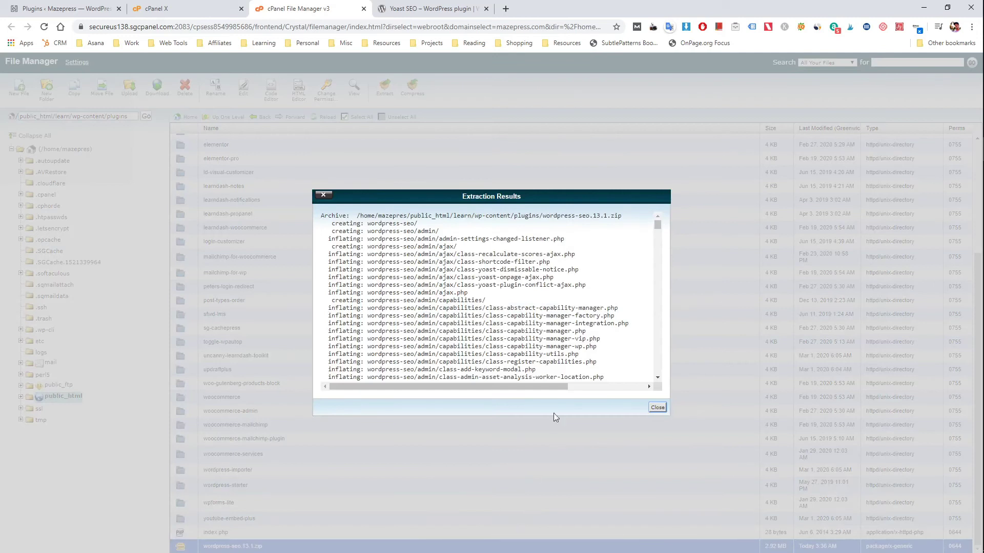
scroll(481, 271, down, 5)
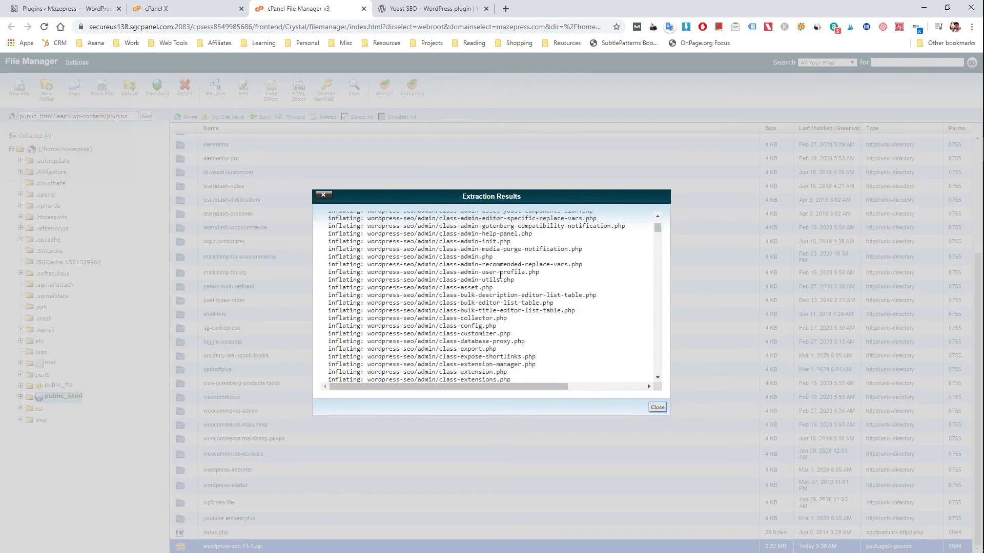
click(658, 408)
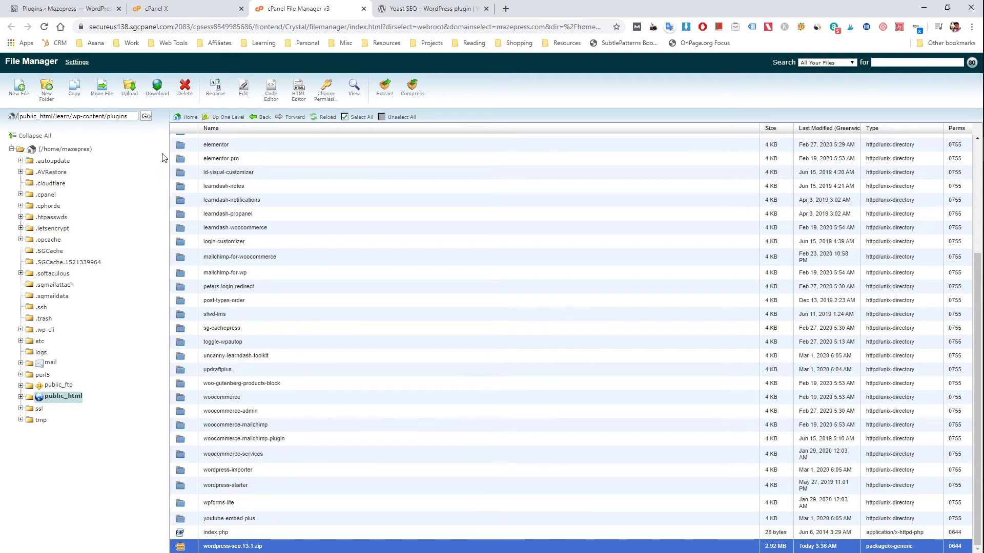
click(314, 118)
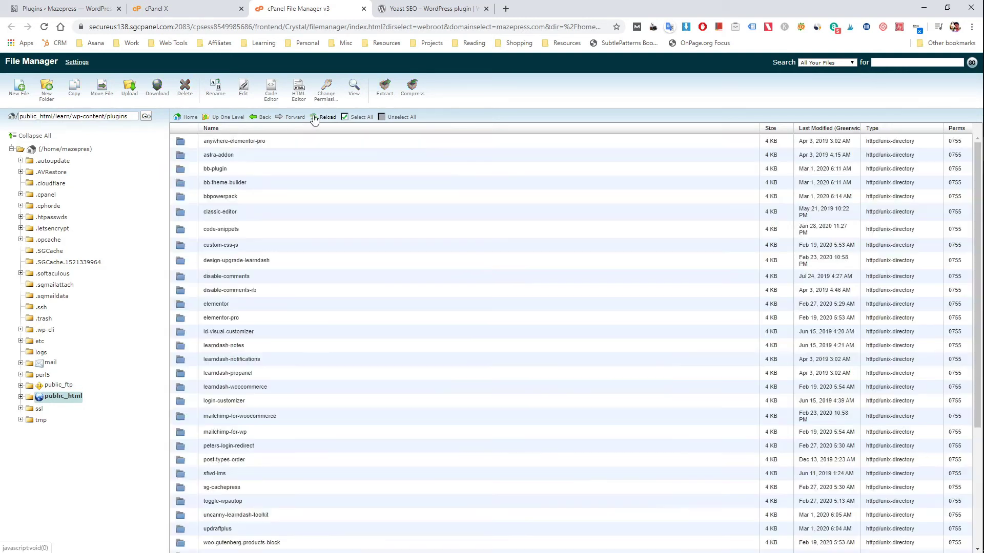
scroll(329, 374, down, 5)
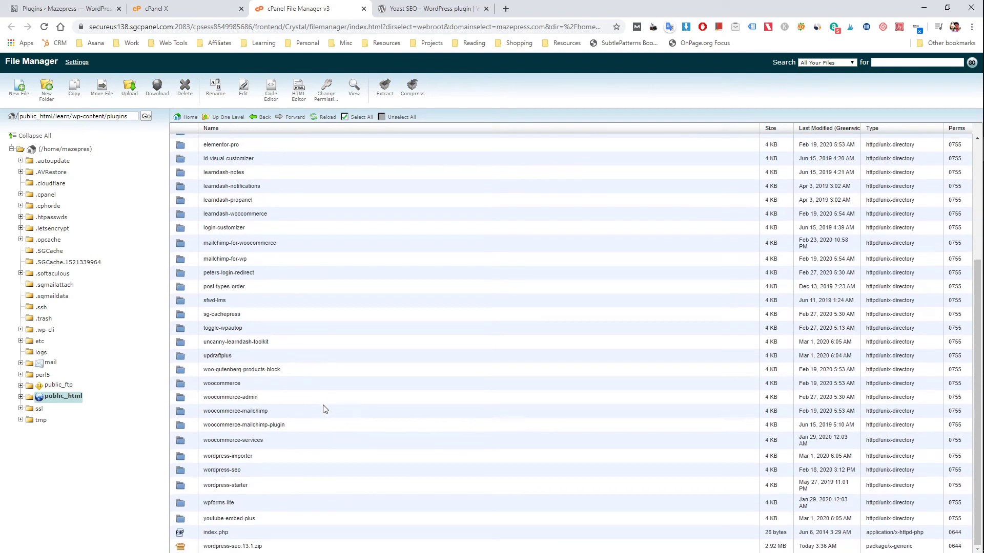
click(255, 474)
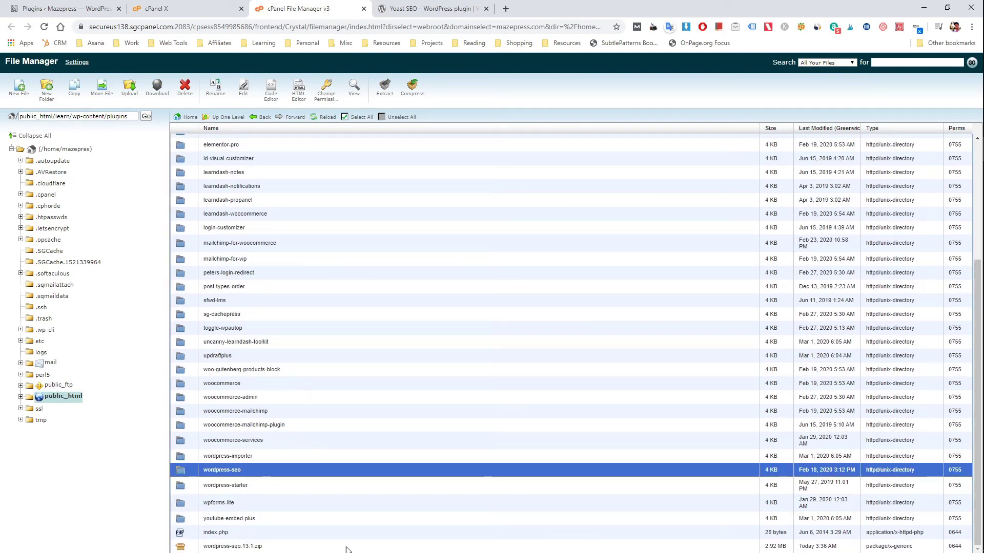
- Delete the uploaded archive wordpress-seo.13.1.zip from the server's plugins folder
click(326, 547)
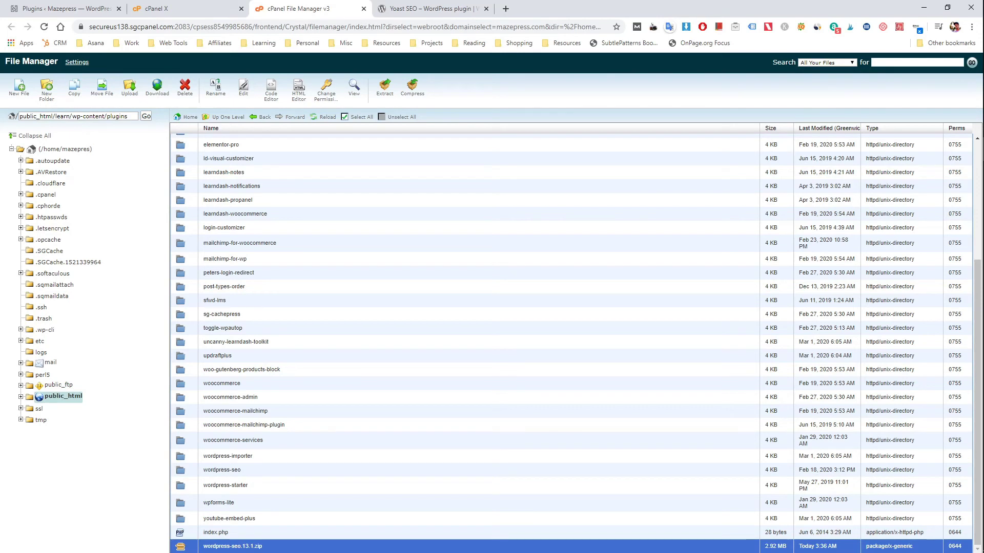
right_click(328, 548)
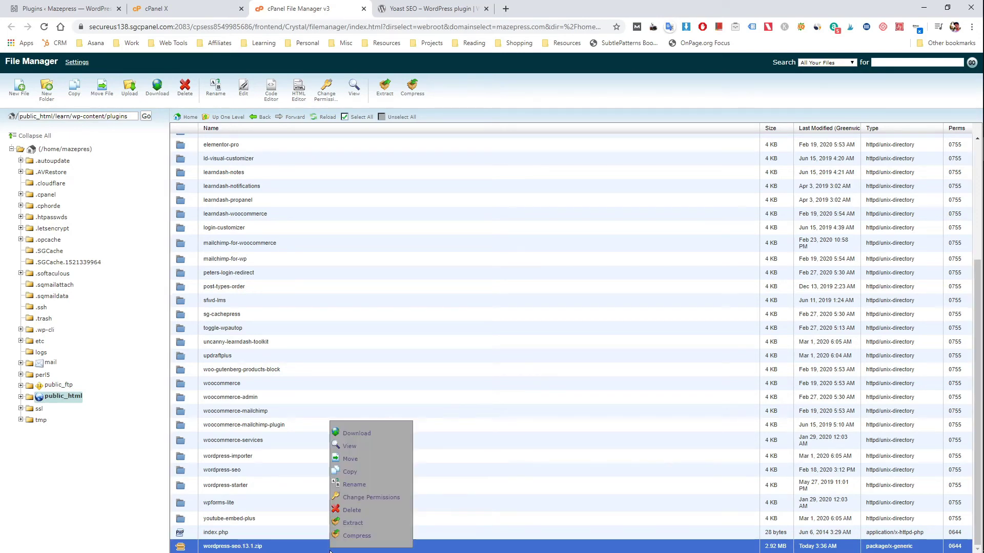
click(352, 513)
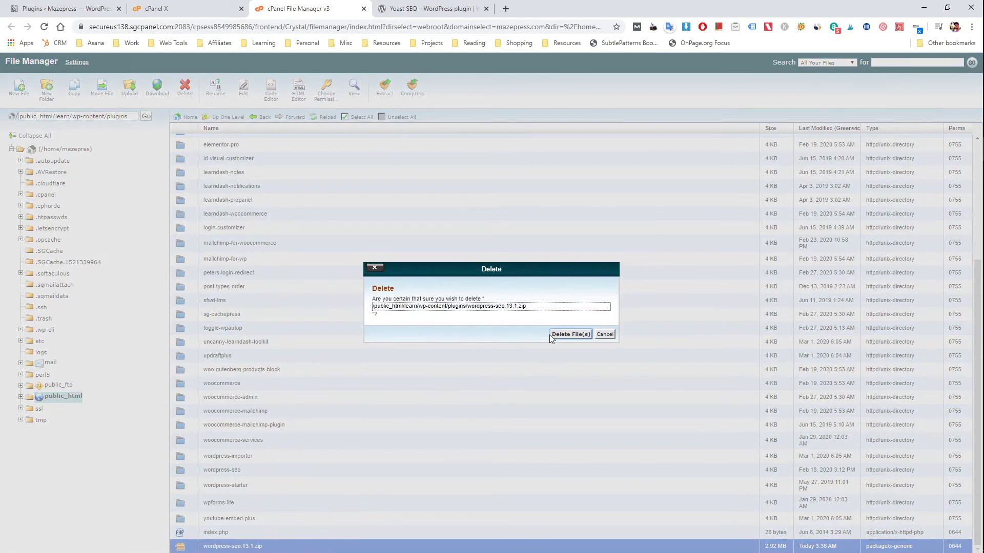
click(553, 334)
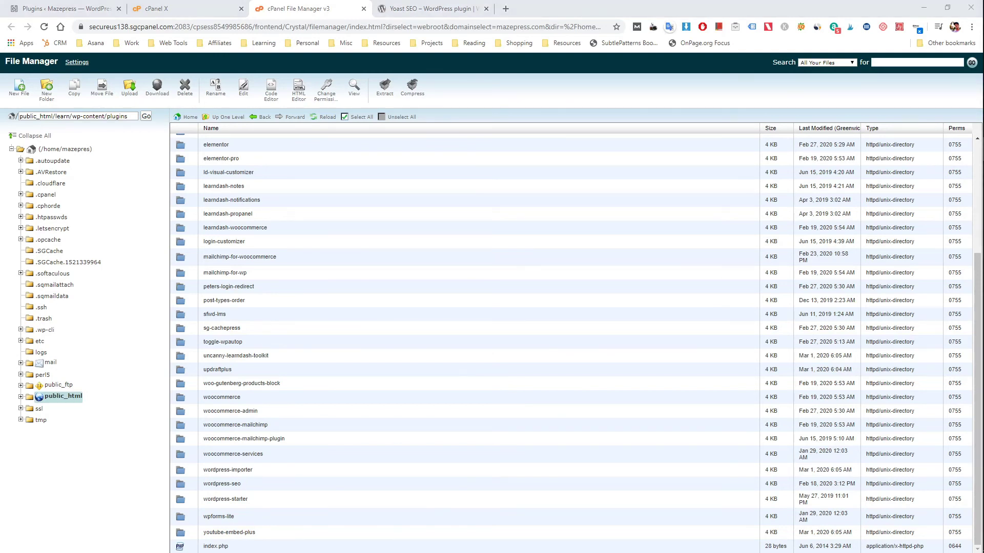
- Open the live site's installed plugins page at mazepress.com/learn/wp-admin/plugins.php in a new browser tab
click(506, 9)
text(https://mazepress.com/learn/wp-admin/plugins.php)
key(Return)
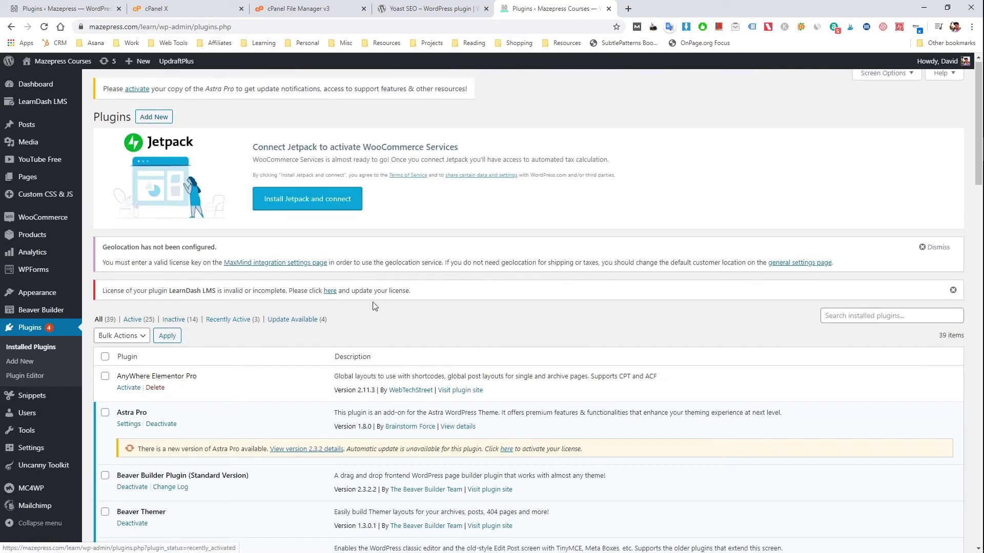
- Locate Yoast SEO in the live site's installed plugins list and activate it
scroll(296, 287, down, 6)
scroll(296, 287, down, 14)
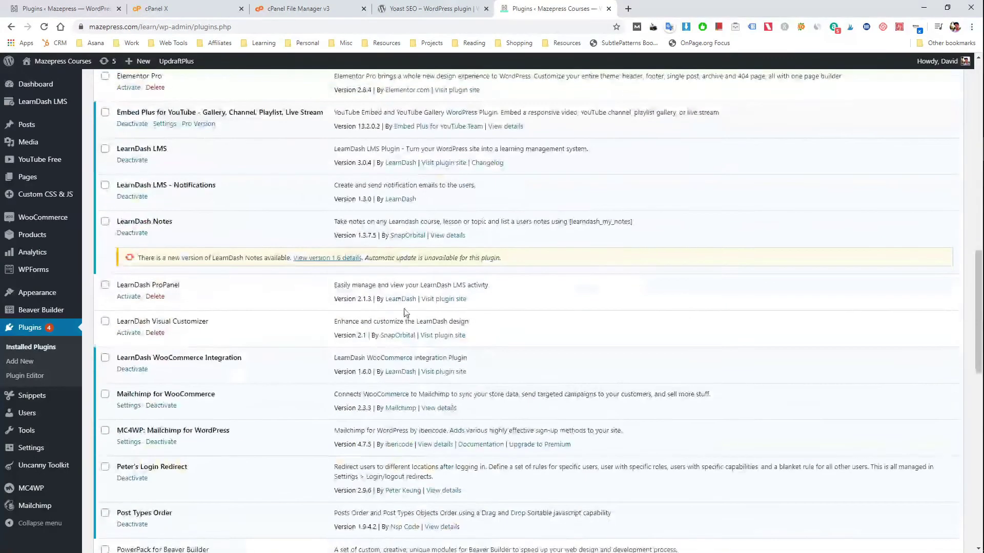
scroll(404, 382, down, 7)
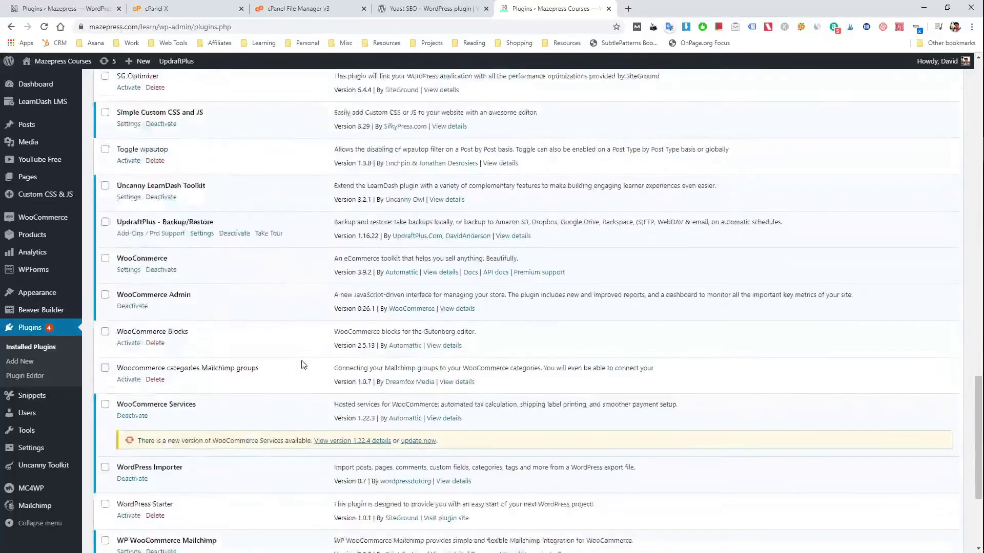
scroll(279, 362, down, 1)
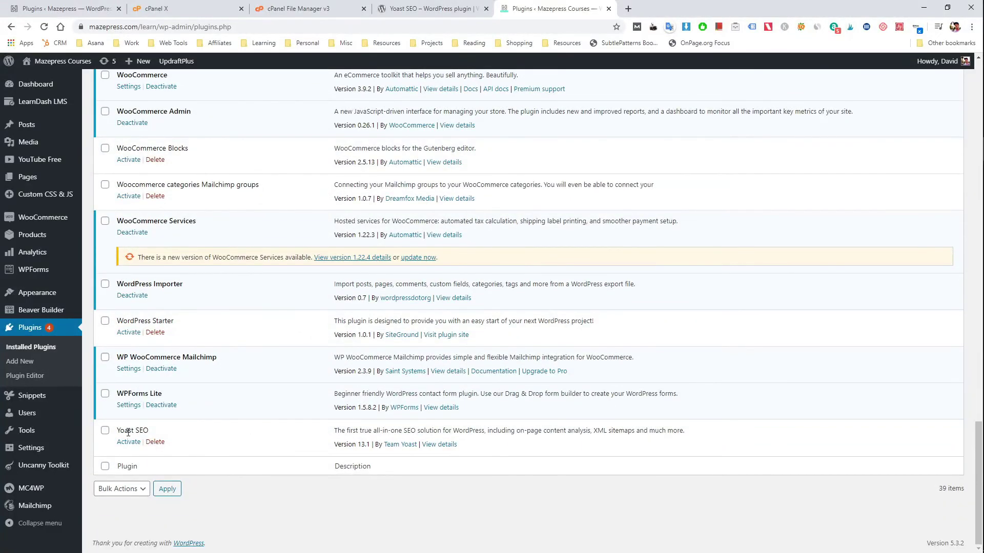
drag(118, 432, 150, 435)
click(144, 446)
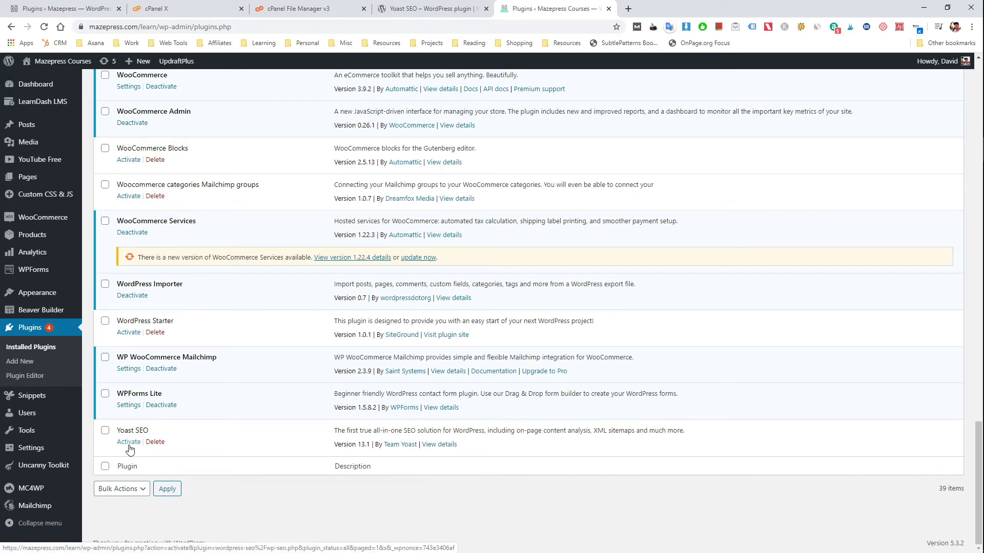
click(129, 443)
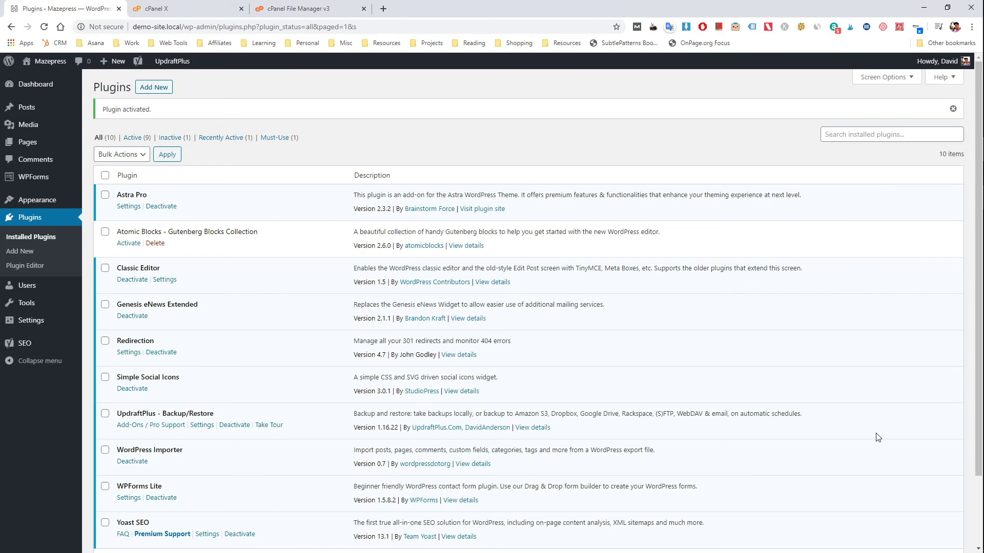
- Switch to WinSCP, open the remote folder /learn/wp-content/plugins, and refresh its file list
key(alt+Tab)
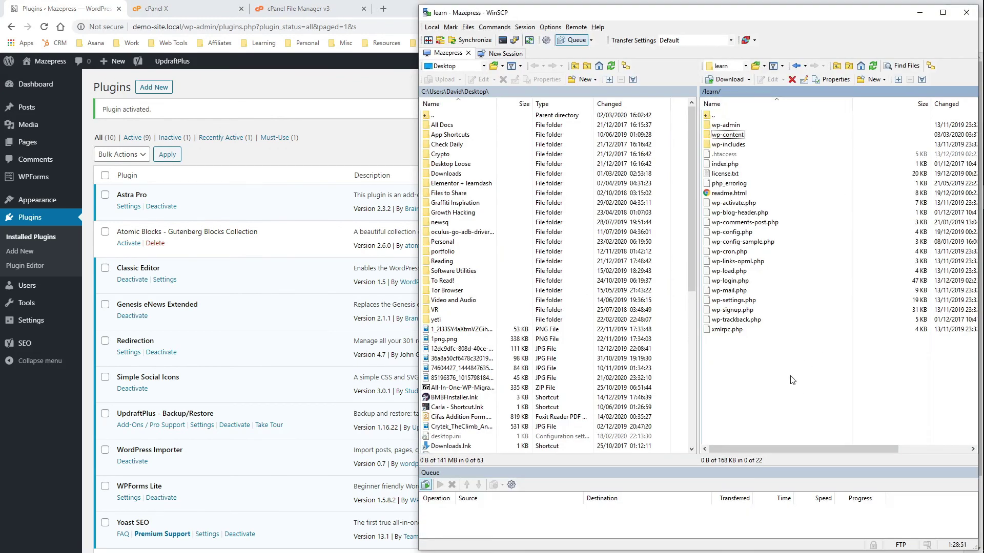
double_click(725, 135)
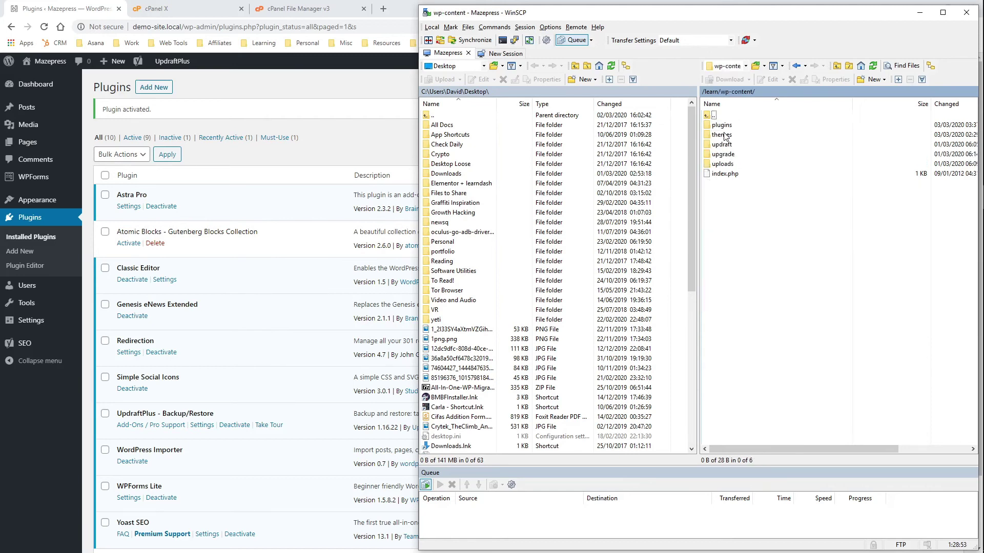
double_click(721, 125)
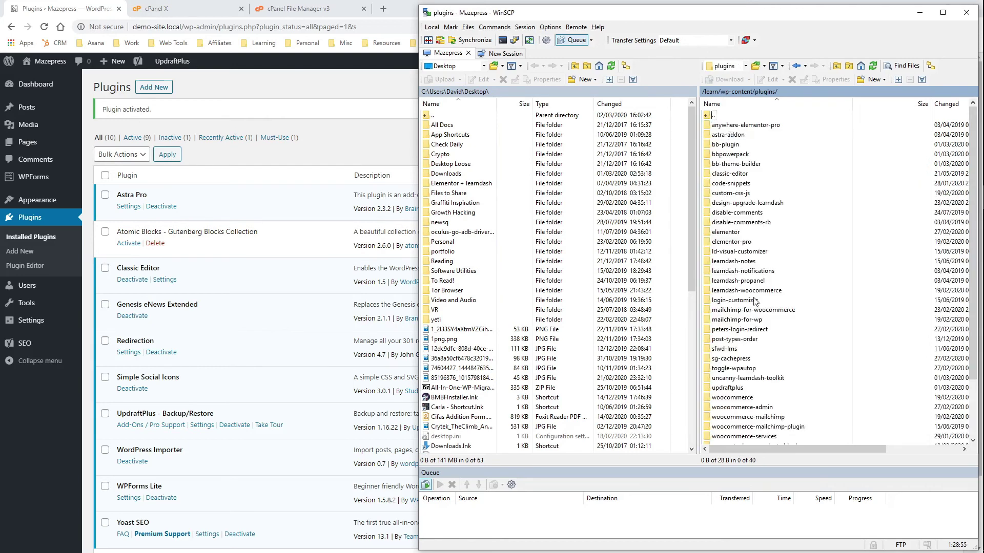
scroll(756, 318, down, 3)
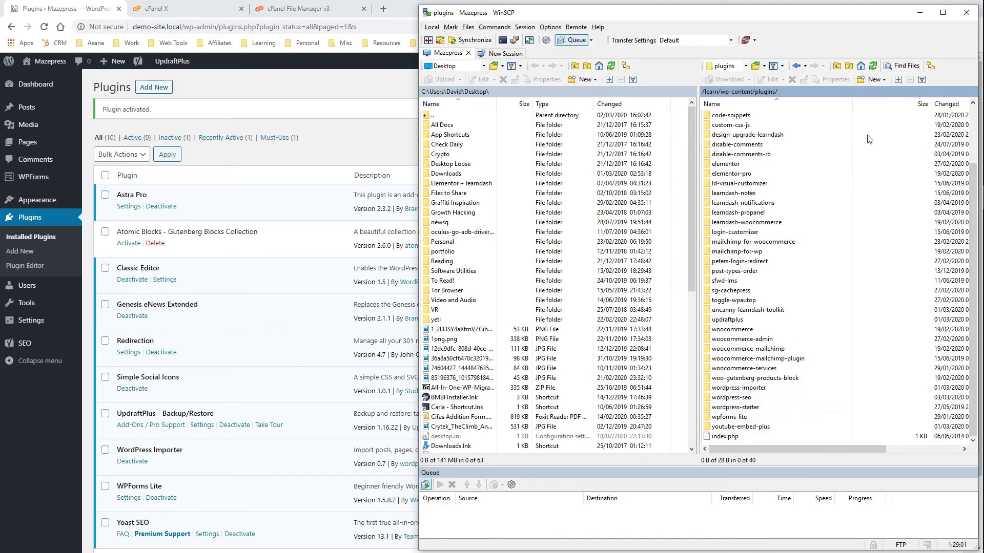
click(873, 67)
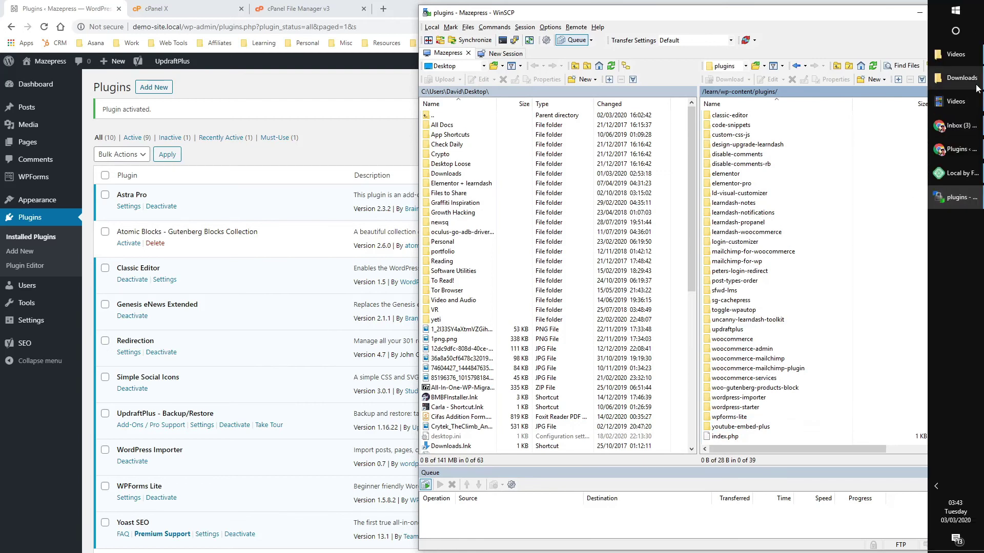
- Open wordpress-seo.13.1.zip from the local Downloads folder in 7-Zip, extract the wordpress-seo folder into Downloads, and close the archive
click(976, 82)
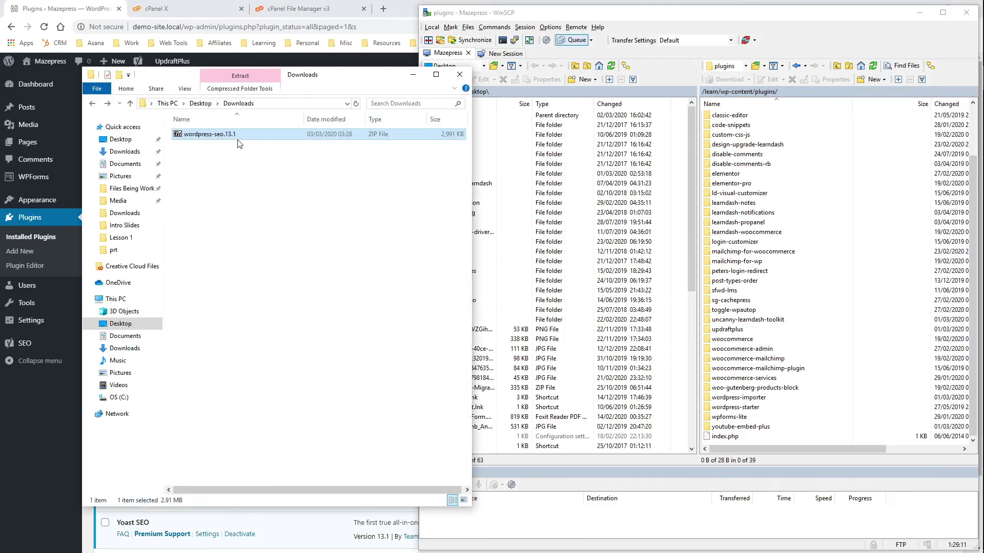
double_click(210, 134)
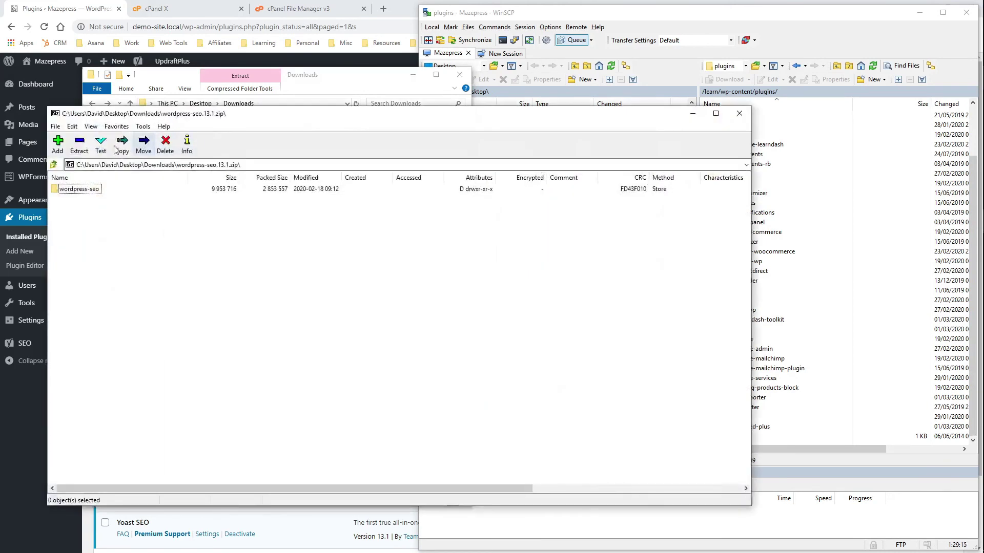
click(122, 145)
click(530, 335)
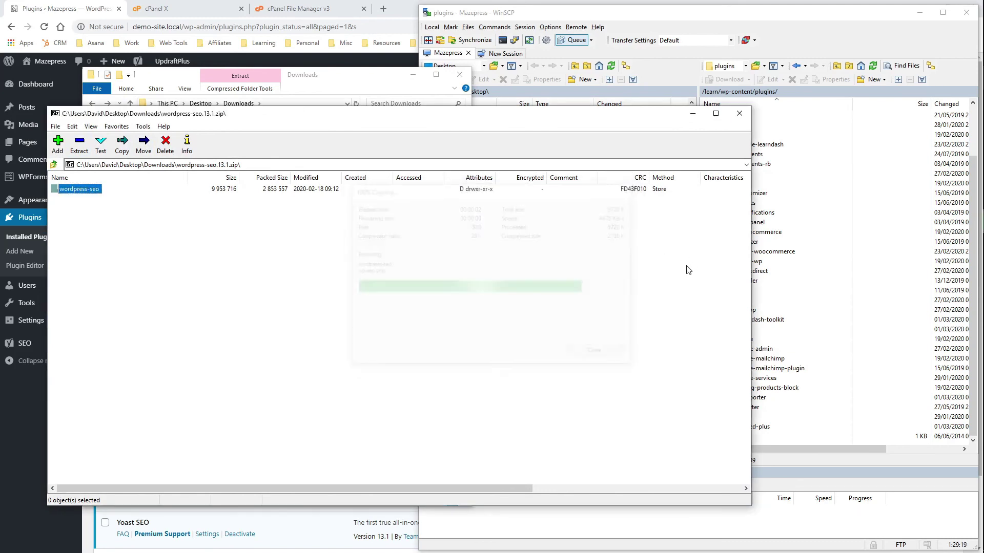
click(740, 116)
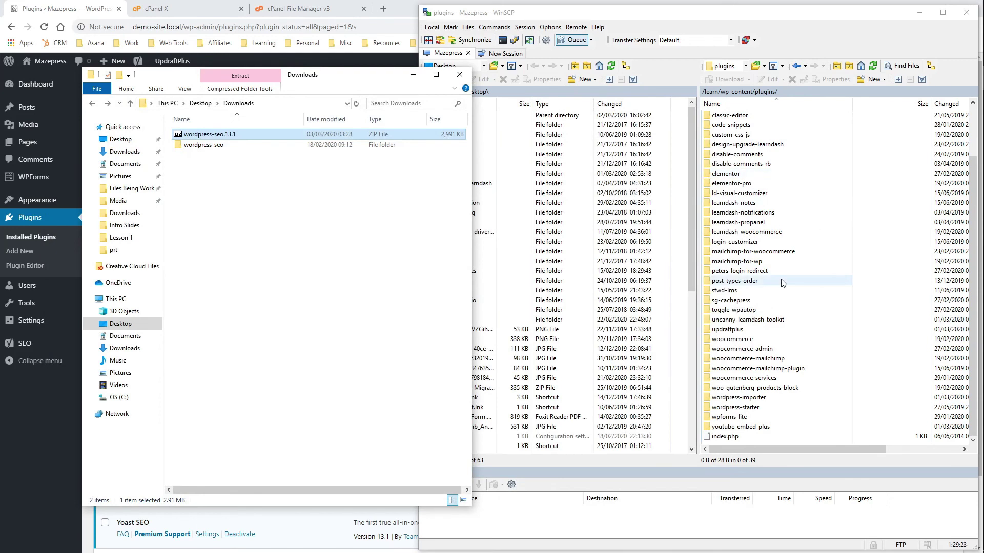
- Upload the extracted wordpress-seo folder from Downloads into the server's /learn/wp-content/plugins folder through WinSCP
click(204, 146)
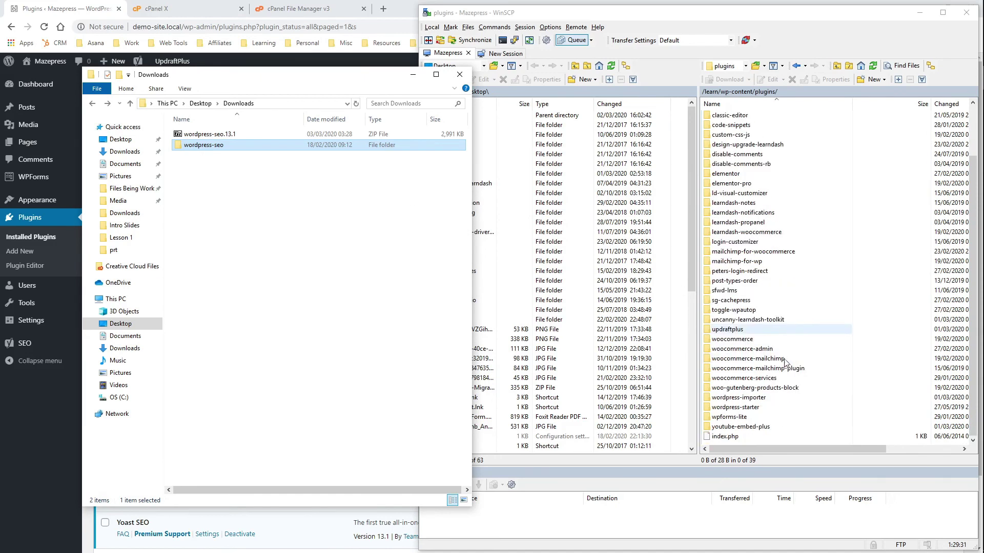
scroll(743, 308, up, 3)
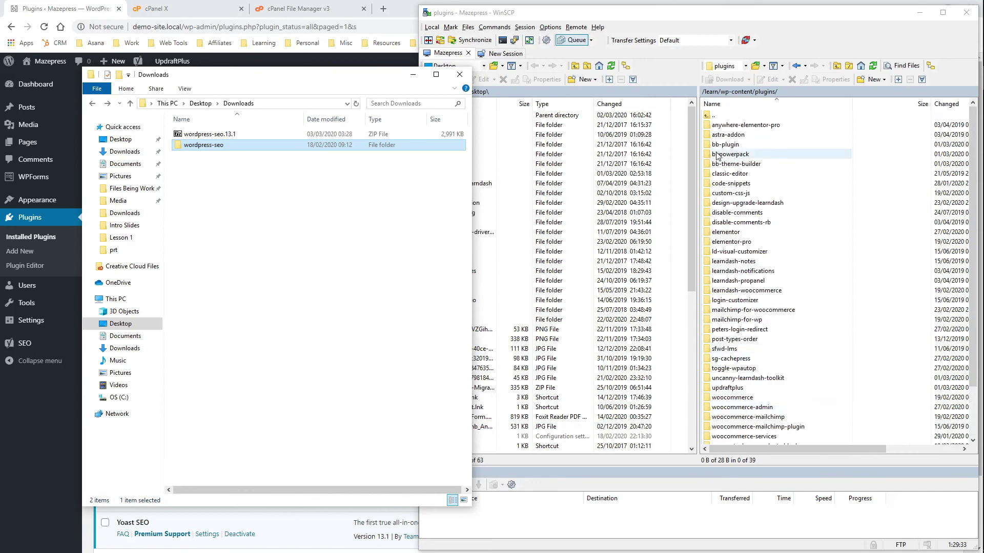
double_click(716, 116)
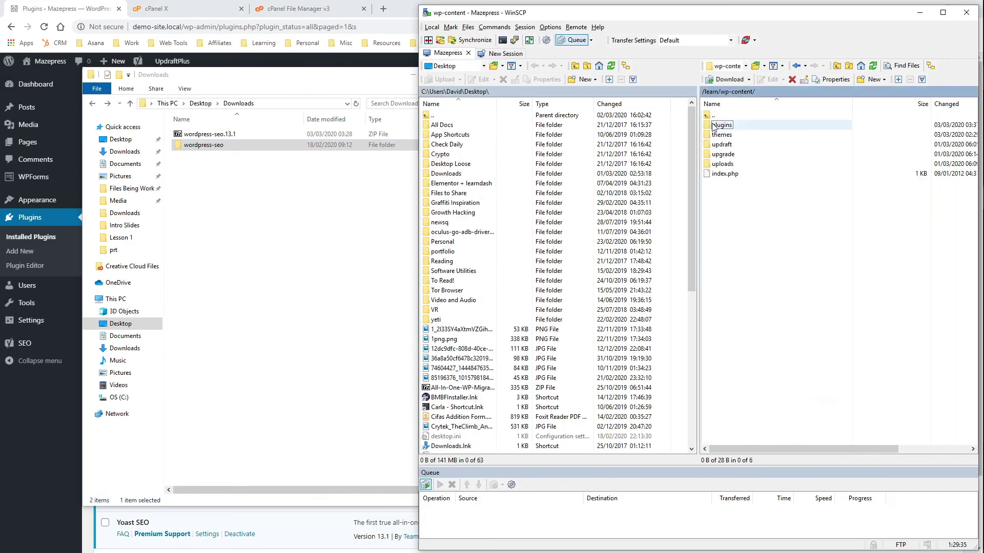
drag(208, 148, 716, 128)
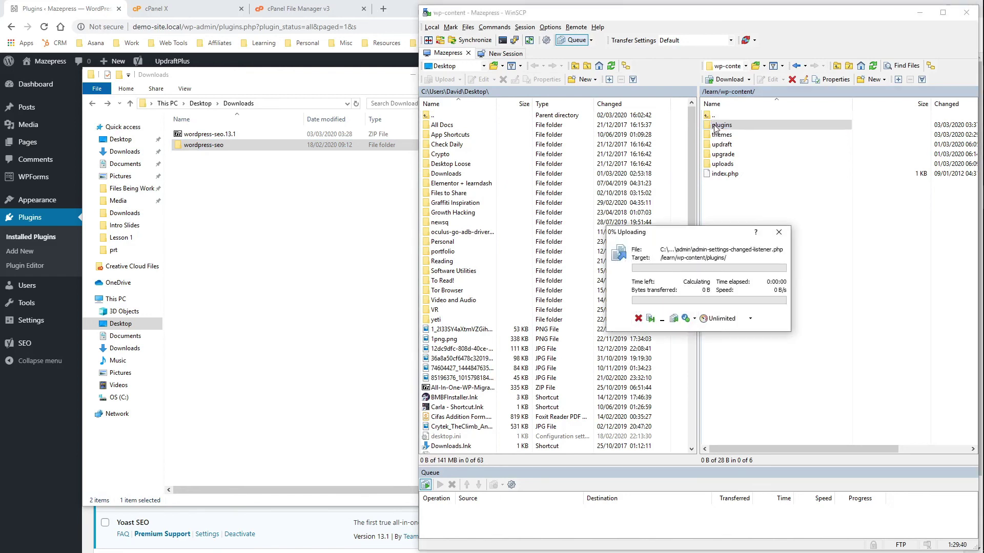